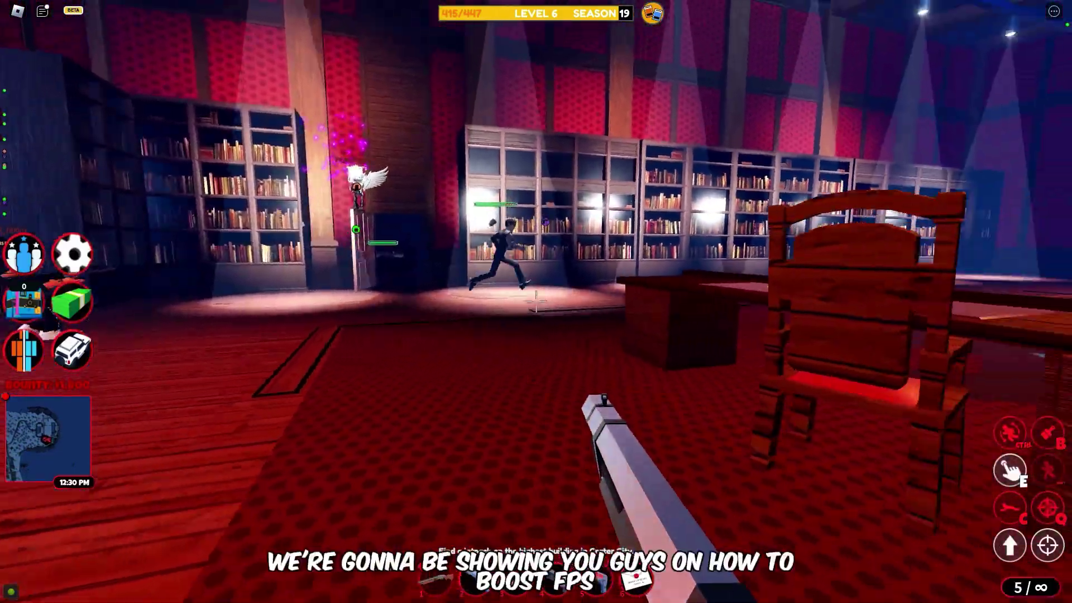
# Empty the pistol's magazine at the running agent in the library.
pyautogui.click(536, 301)
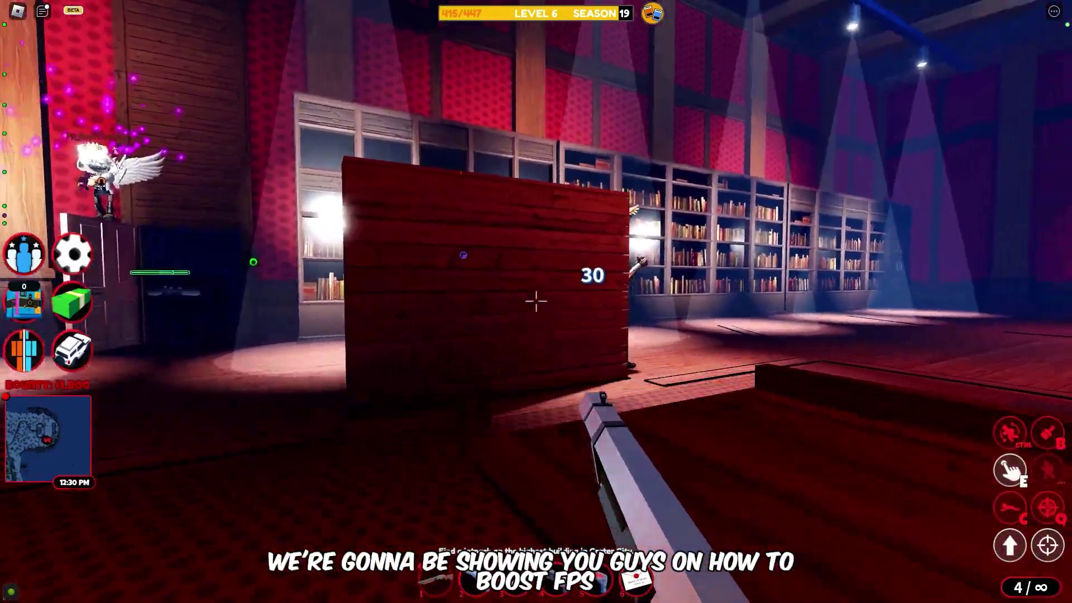
pyautogui.click(536, 302)
pyautogui.click(536, 301)
pyautogui.click(537, 302)
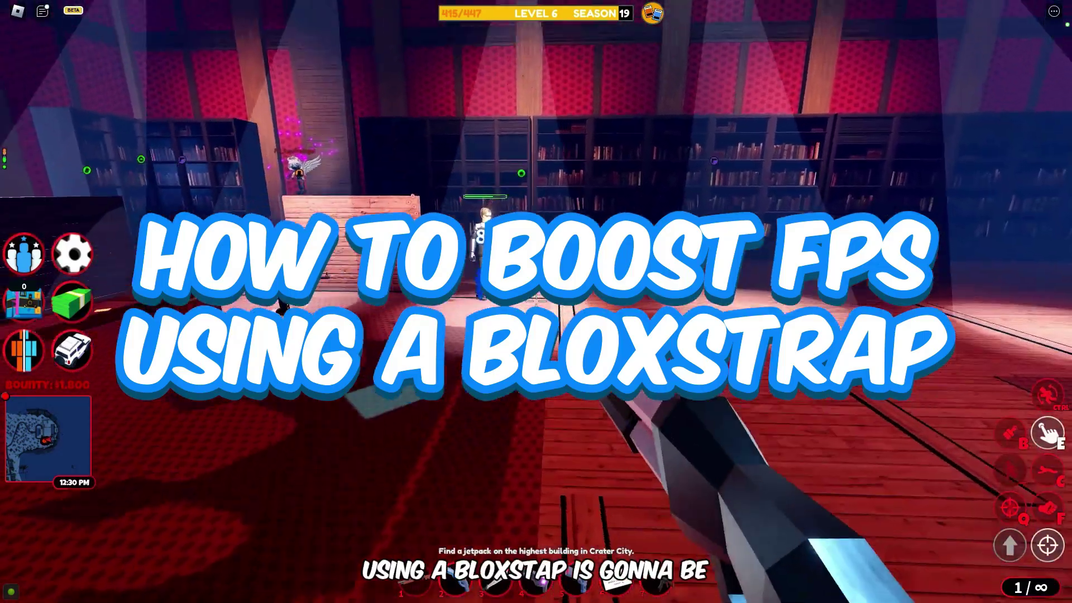
pyautogui.click(536, 302)
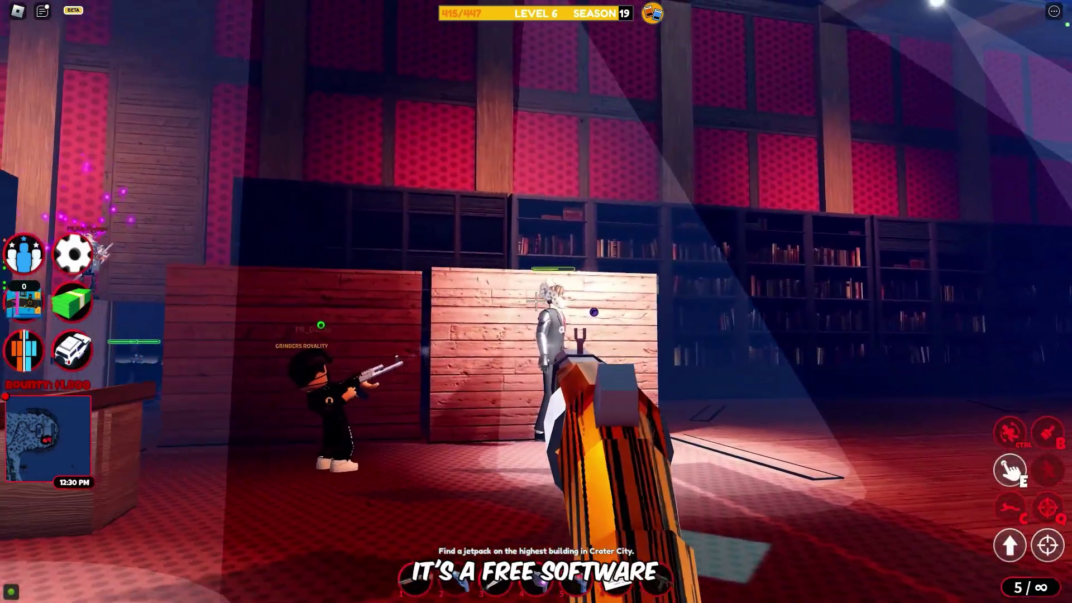
# Keep shooting the suited agent until the pistol is empty, then reload.
pyautogui.click(536, 301)
pyautogui.click(537, 302)
pyautogui.click(537, 301)
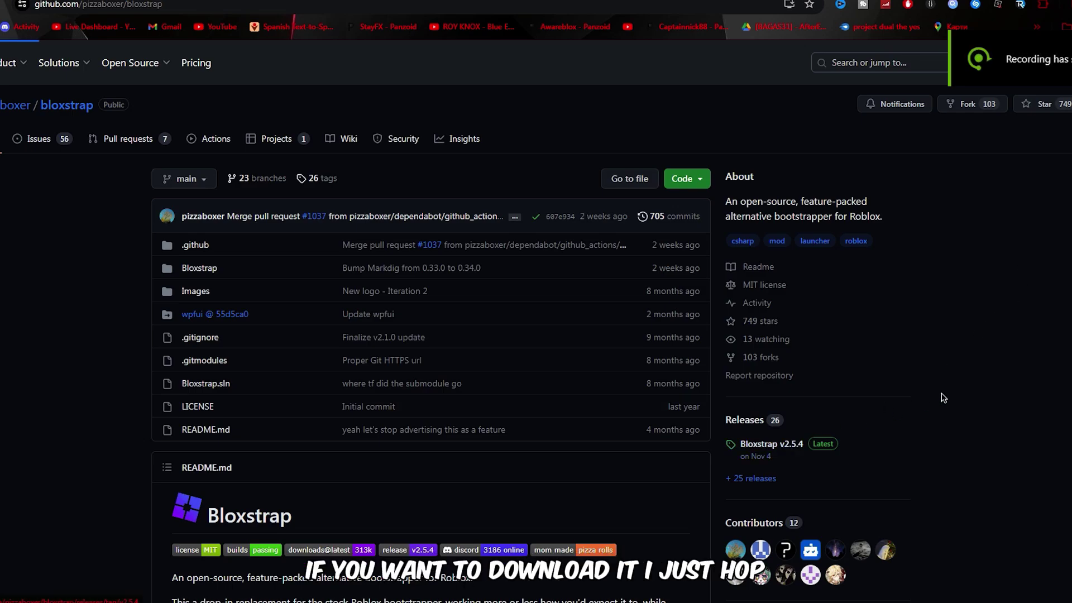
pyautogui.click(772, 444)
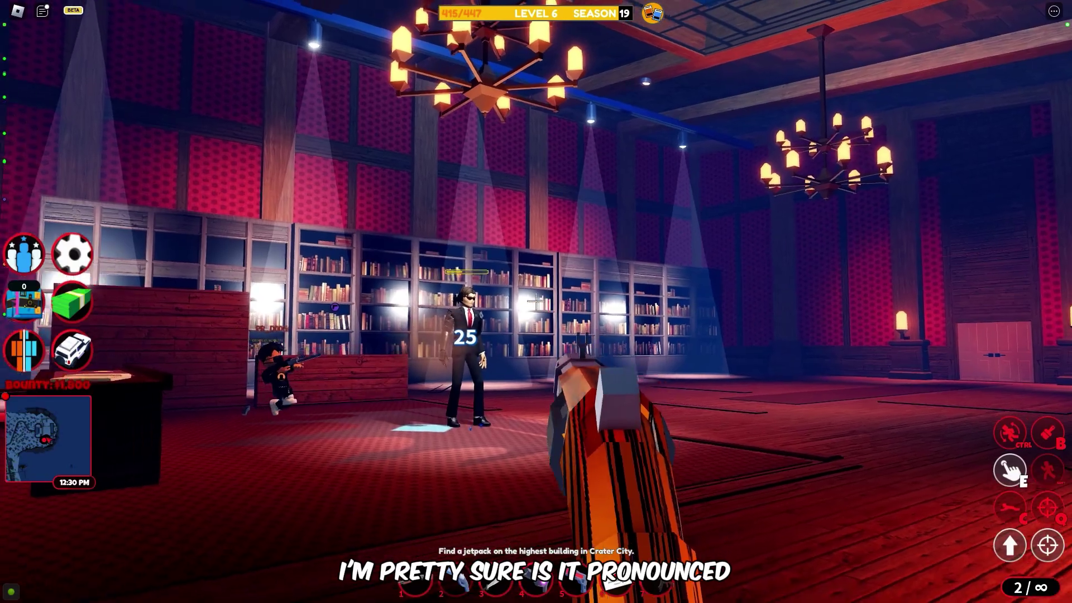
pyautogui.click(536, 301)
pyautogui.click(536, 301)
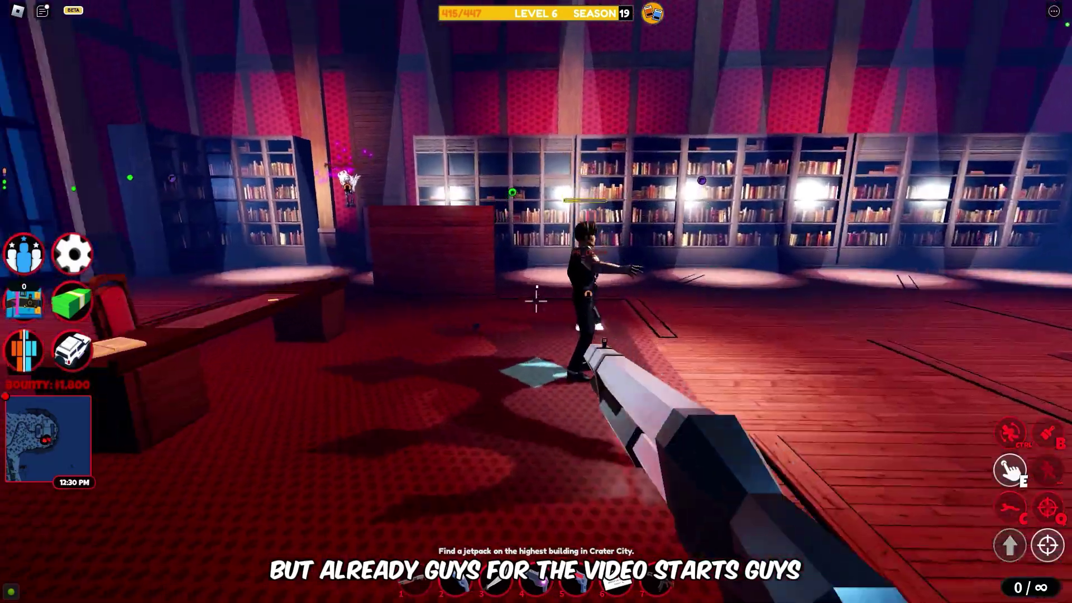
pyautogui.press('r')
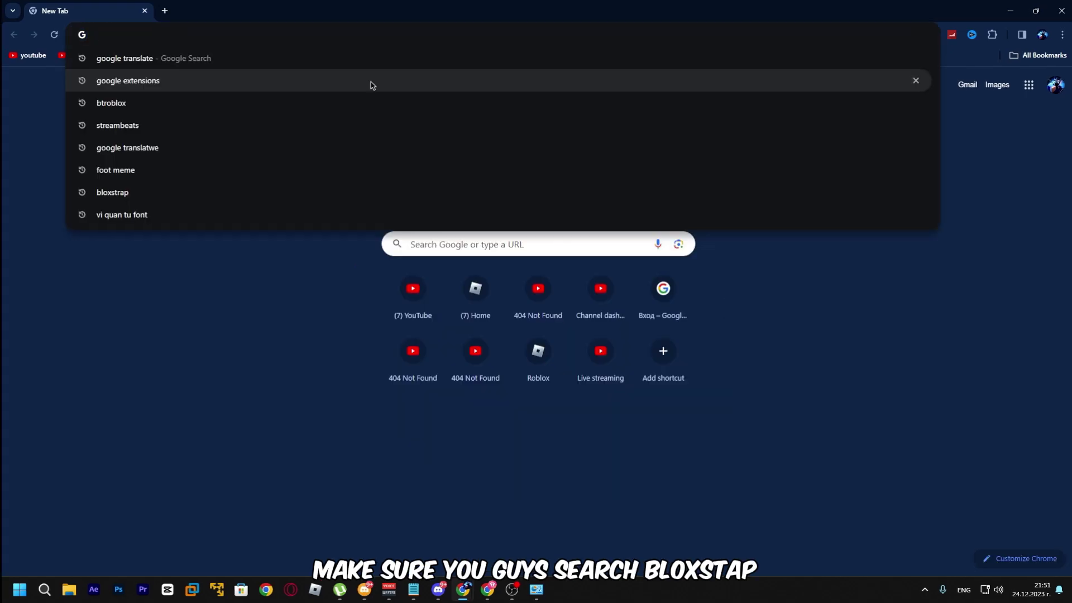
# Search Google for 'bloxstrap' from Chrome's address bar.
pyautogui.write('bloxstrap')
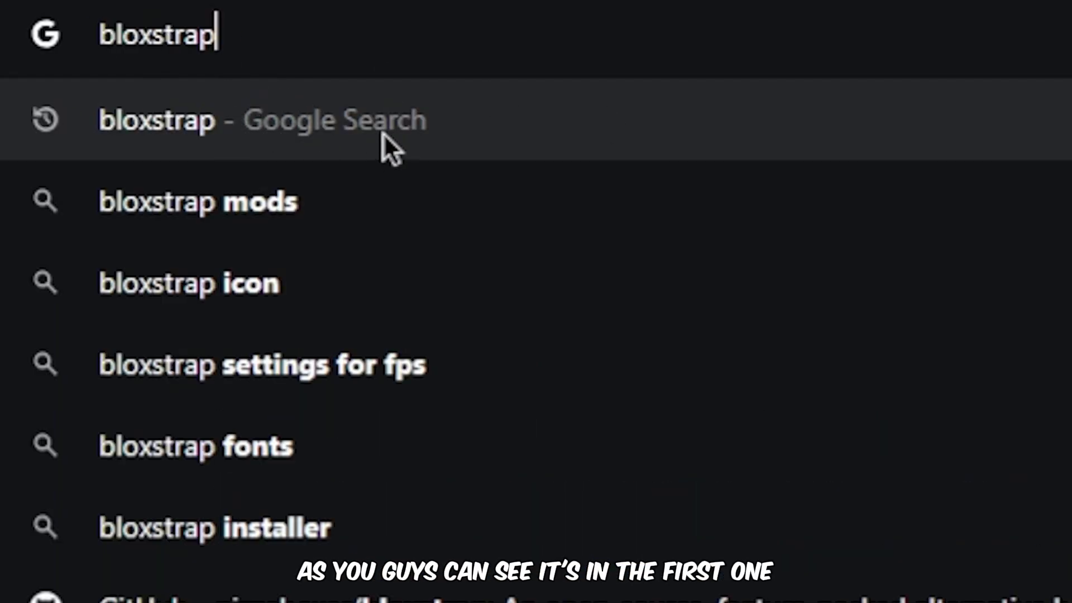
pyautogui.click(360, 127)
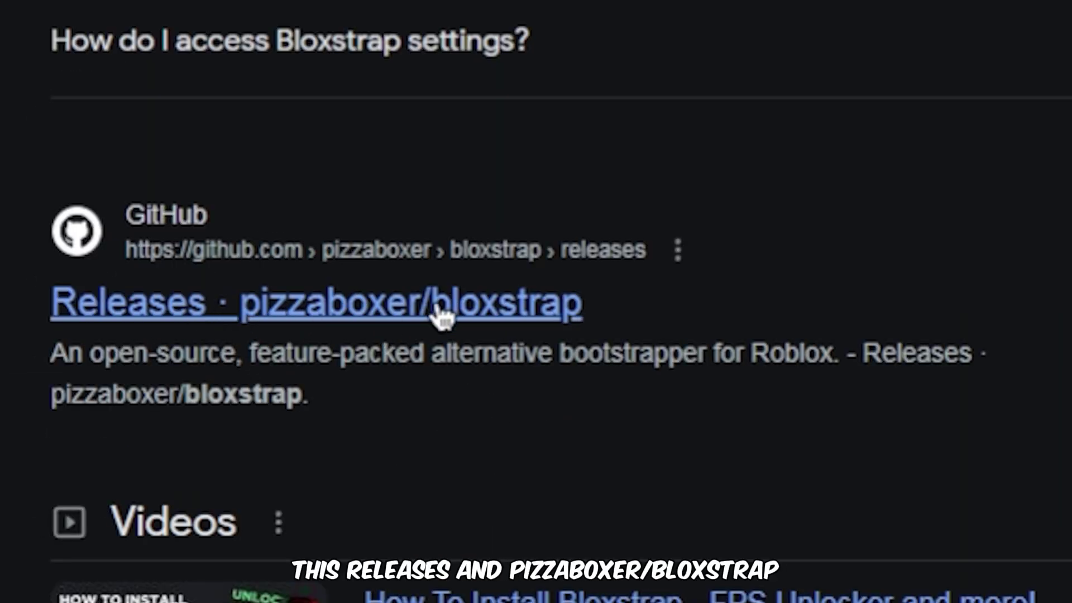
# Open the pizzaboxer/bloxstrap Releases page and download Bloxstrap-v2.5.4.exe from Assets.
pyautogui.click(316, 323)
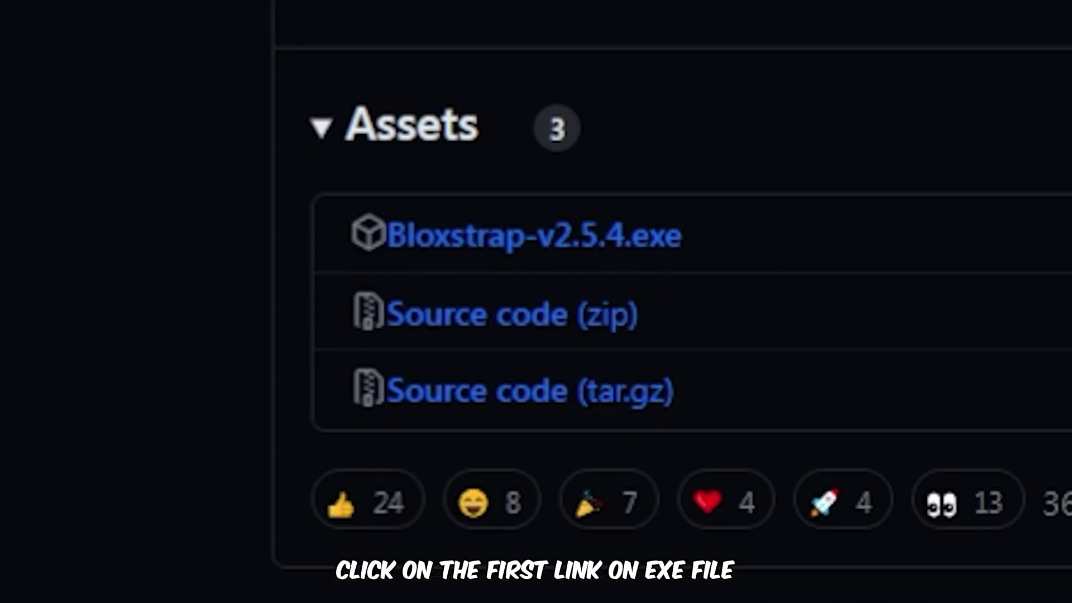
pyautogui.moveTo(532, 225)
pyautogui.mouseDown()
pyautogui.moveTo(638, 216)
pyautogui.moveTo(528, 231)
pyautogui.mouseUp()
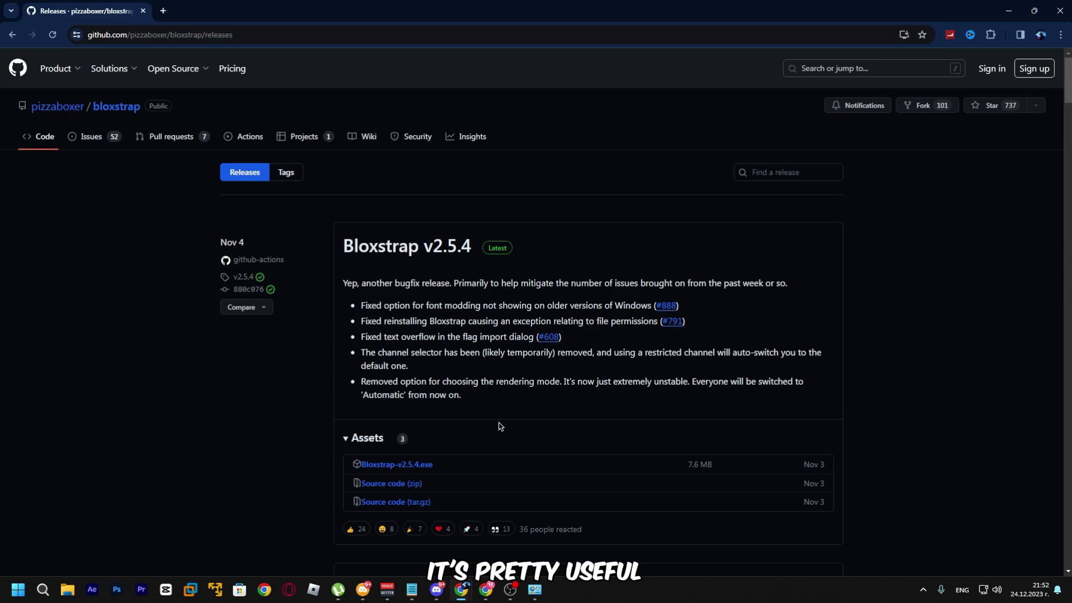
pyautogui.click(413, 465)
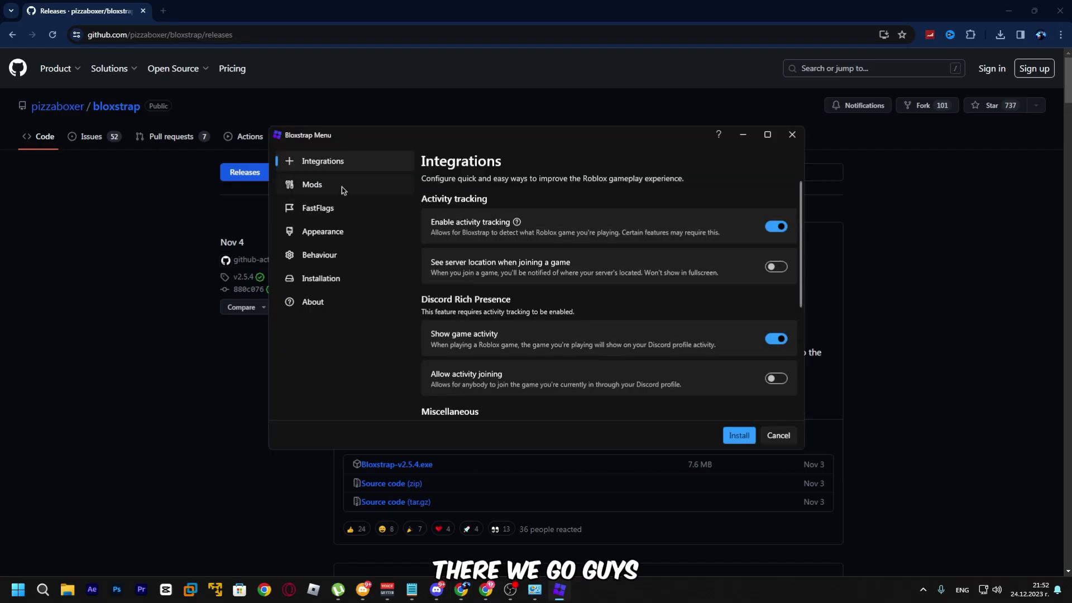
# In FastFlags, enter a 99999 framerate limit and keep lighting as Chosen by game.
pyautogui.click(342, 187)
pyautogui.click(318, 208)
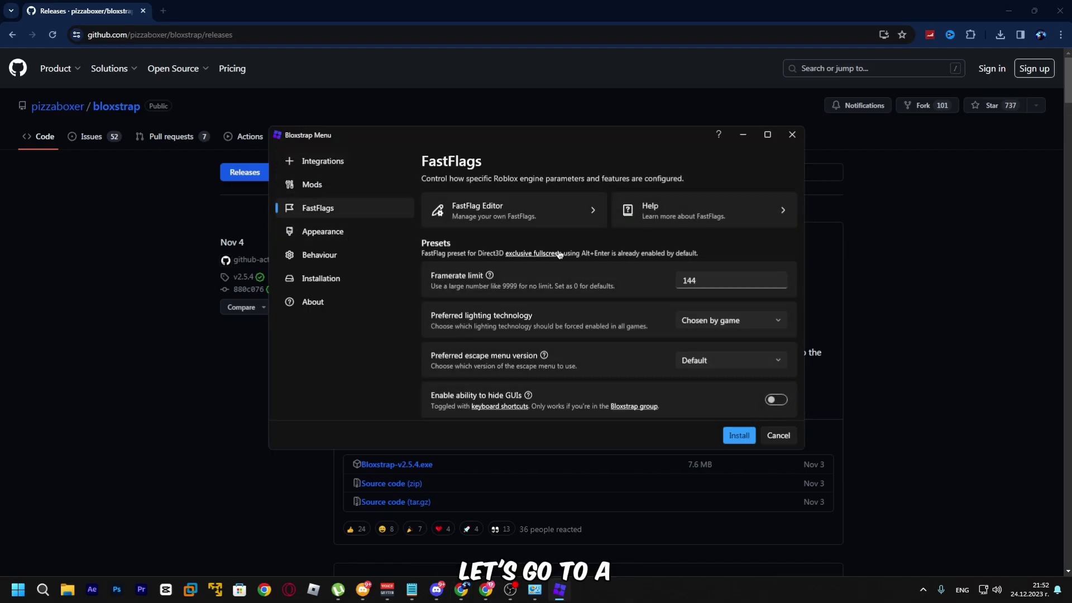
pyautogui.click(723, 279)
pyautogui.moveTo(682, 280); pyautogui.dragTo(761, 284)
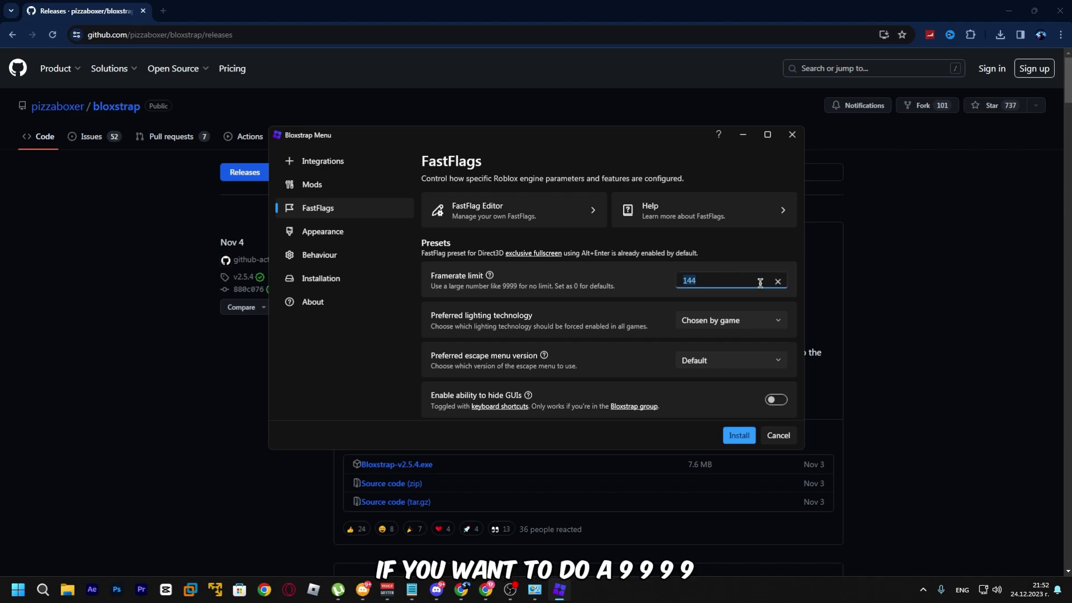
pyautogui.write('99999')
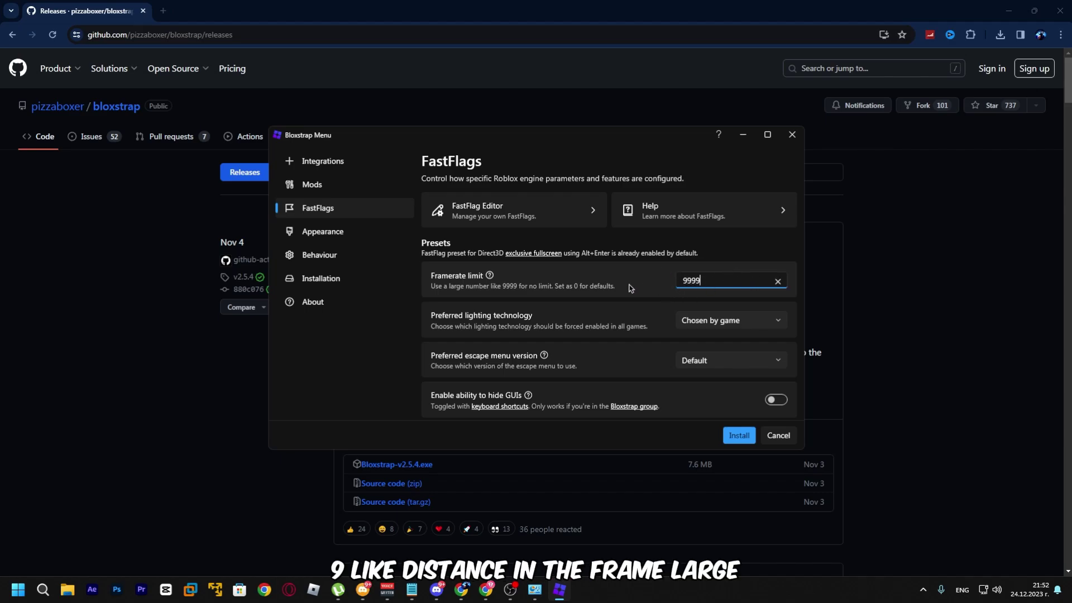
pyautogui.click(726, 321)
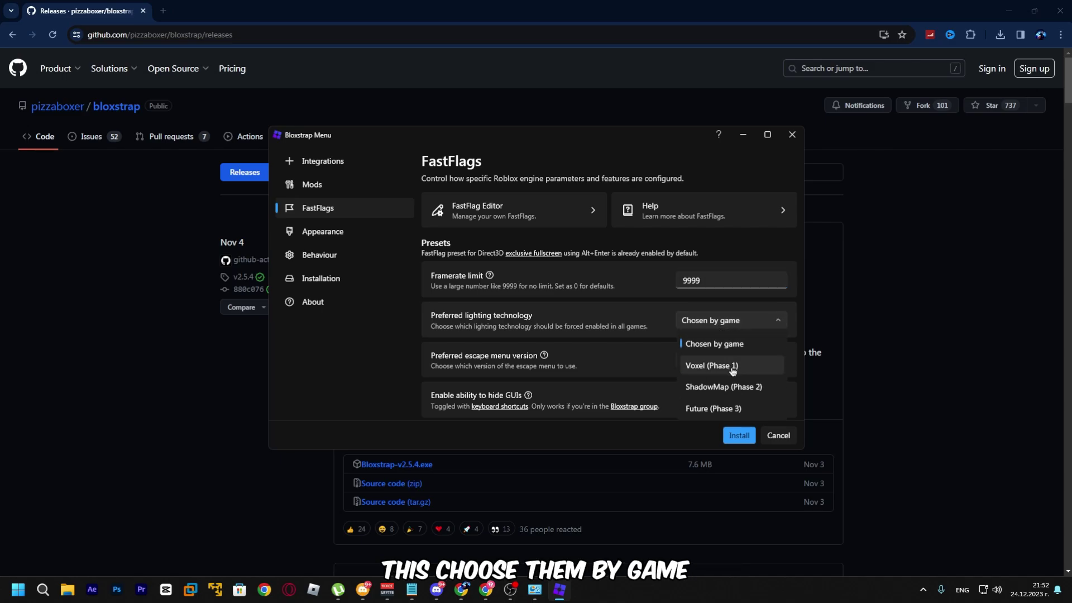
pyautogui.click(713, 365)
pyautogui.click(718, 321)
pyautogui.click(715, 343)
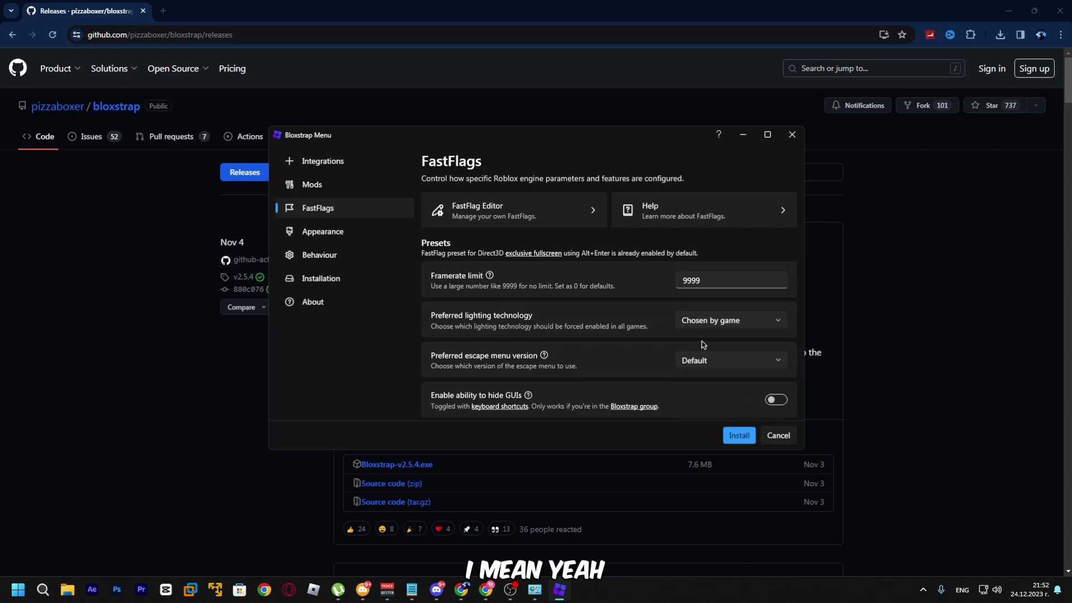
# Try framerate limits of 144, 165, 240 and 360, settling on 144.
pyautogui.doubleClick(693, 281)
pyautogui.press('BackSpace')
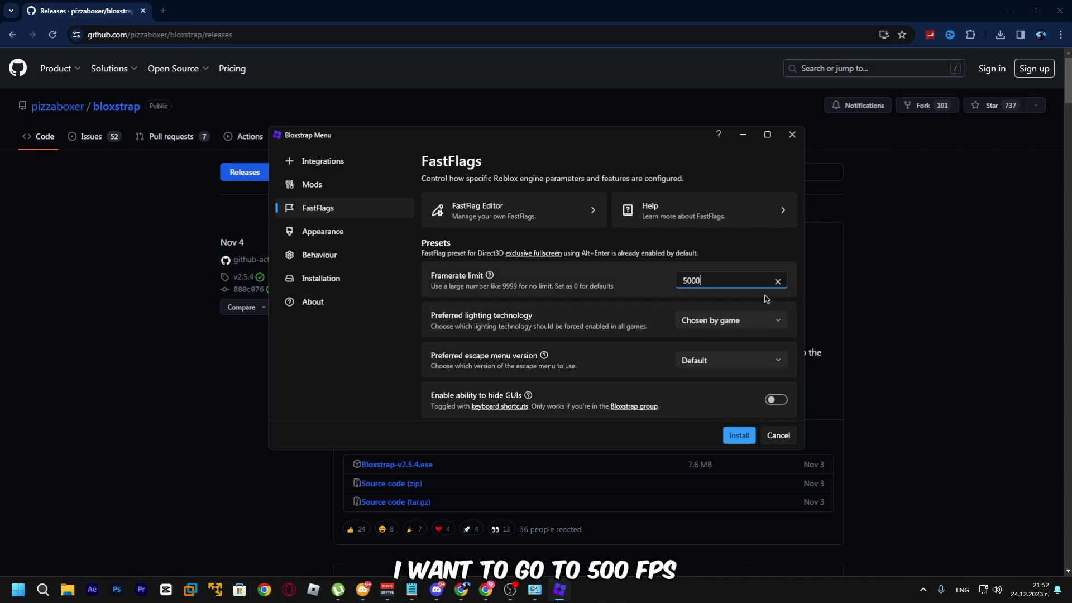
pyautogui.write('144')
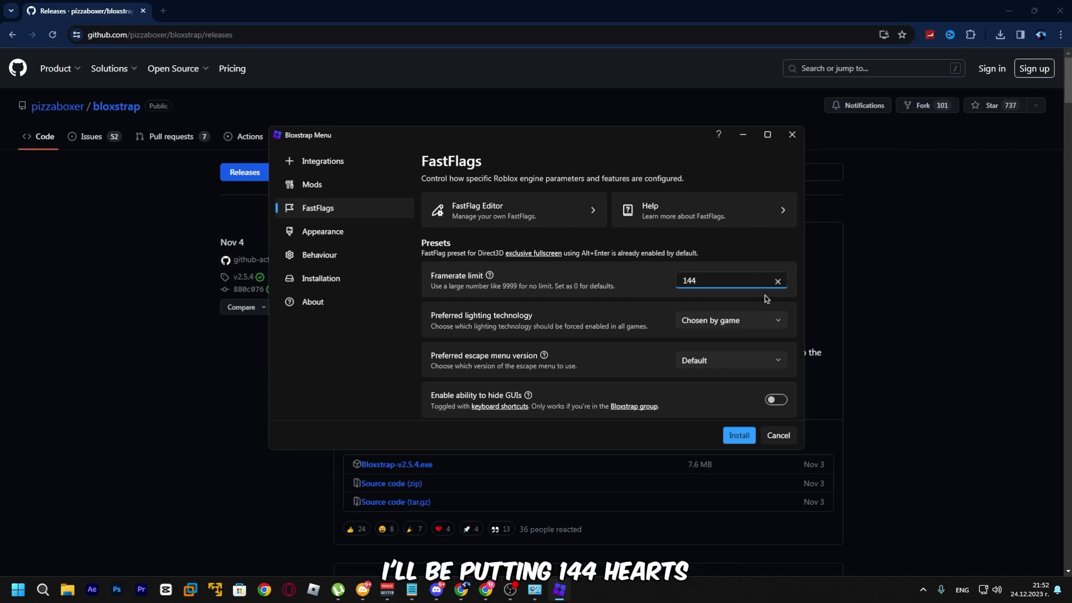
pyautogui.press('BackSpace')
pyautogui.press('BackSpace')
pyautogui.press('BackSpace')
pyautogui.write('165')
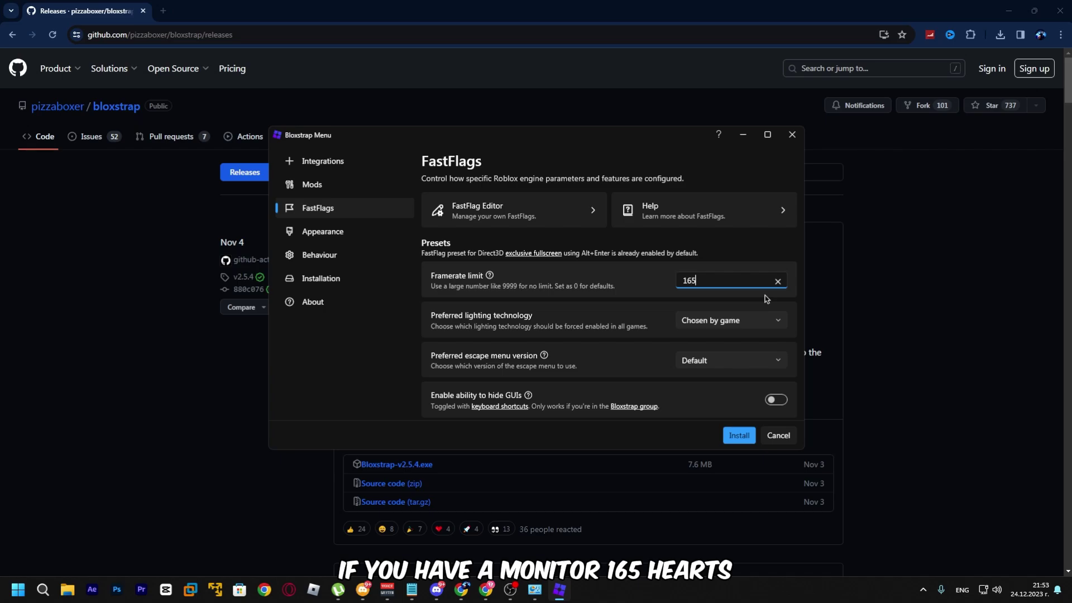
pyautogui.press('BackSpace')
pyautogui.press('BackSpace')
pyautogui.press('BackSpace')
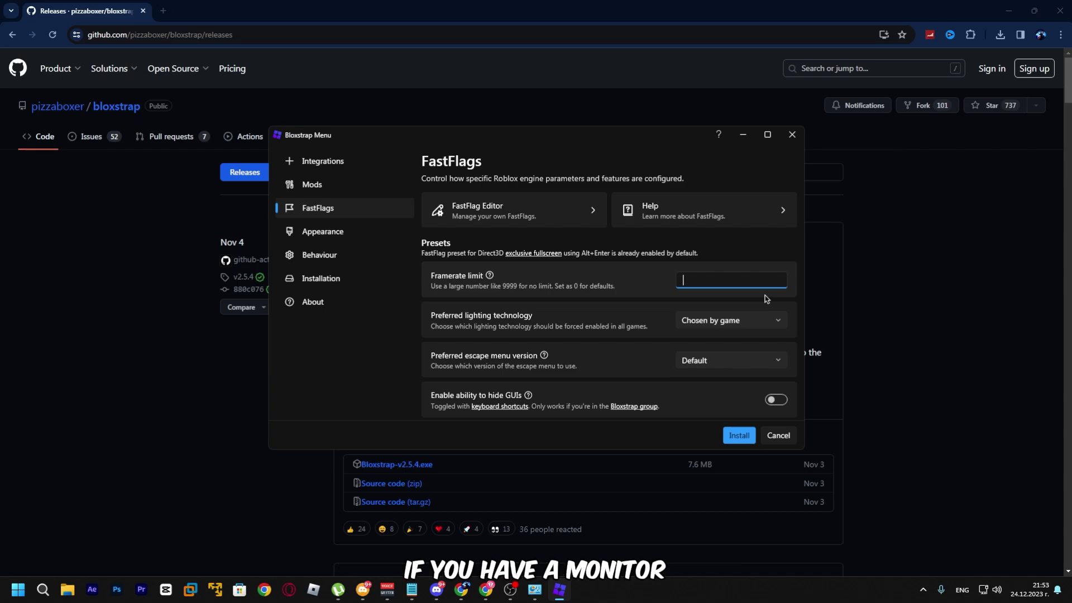
pyautogui.write('240')
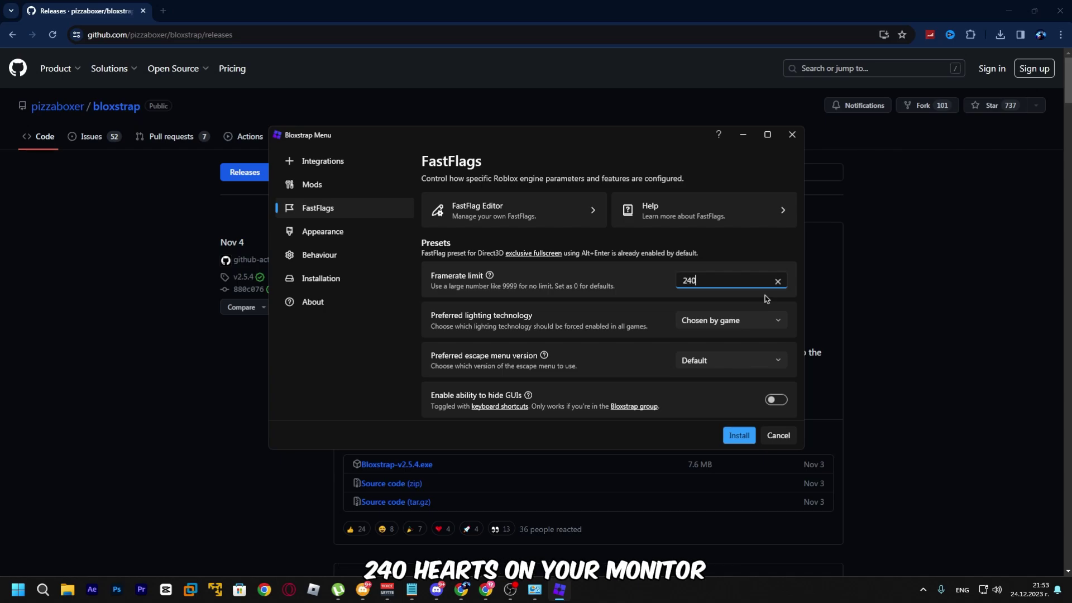
pyautogui.press('BackSpace')
pyautogui.press('BackSpace')
pyautogui.press('BackSpace')
pyautogui.write('360')
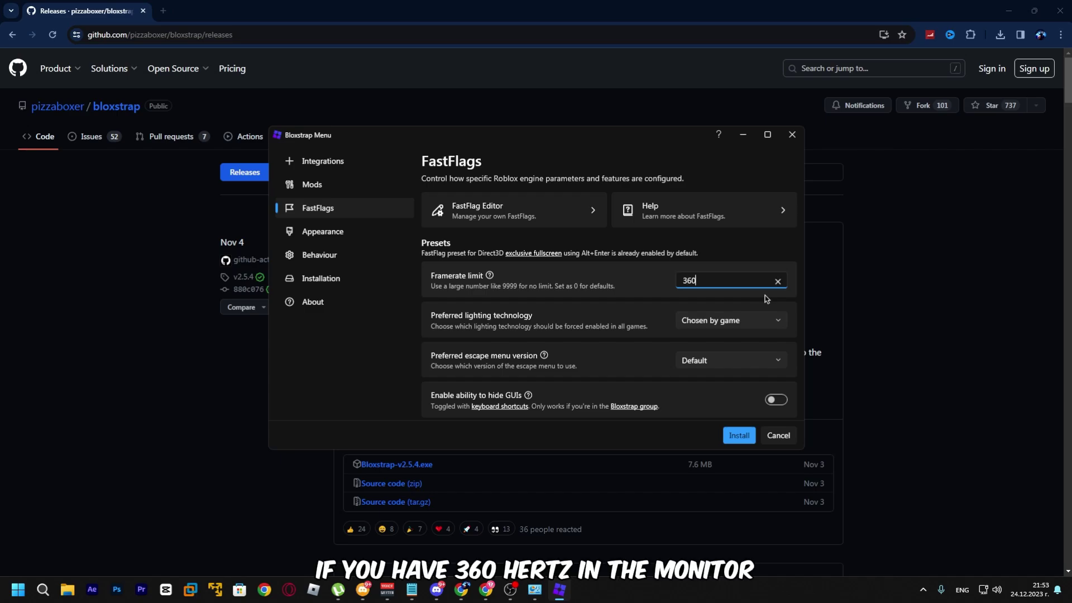
pyautogui.press('BackSpace')
pyautogui.press('BackSpace')
pyautogui.press('BackSpace')
pyautogui.write('144')
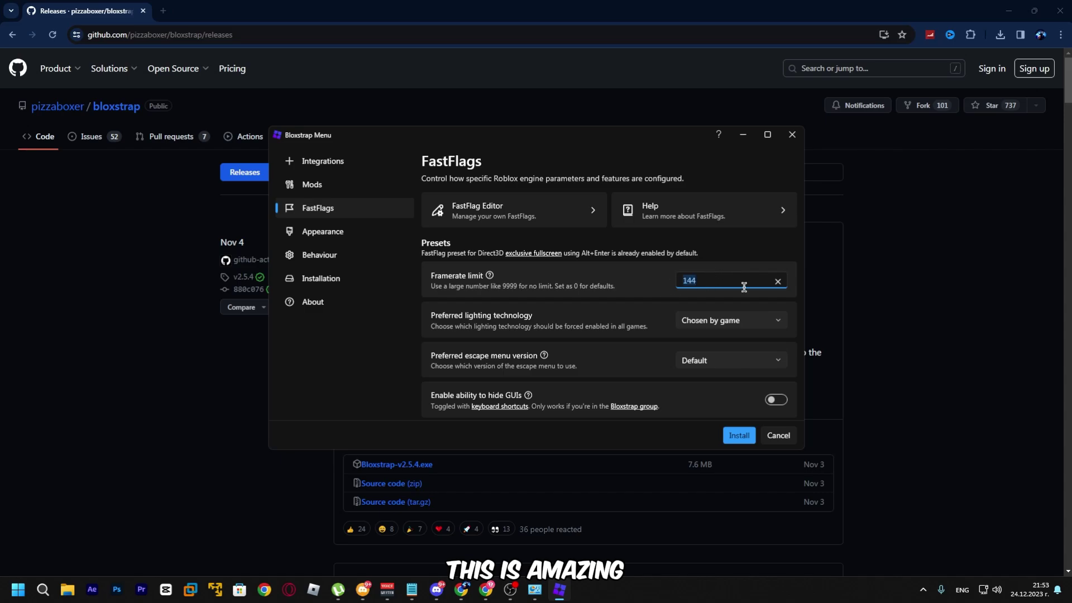
pyautogui.write('60')
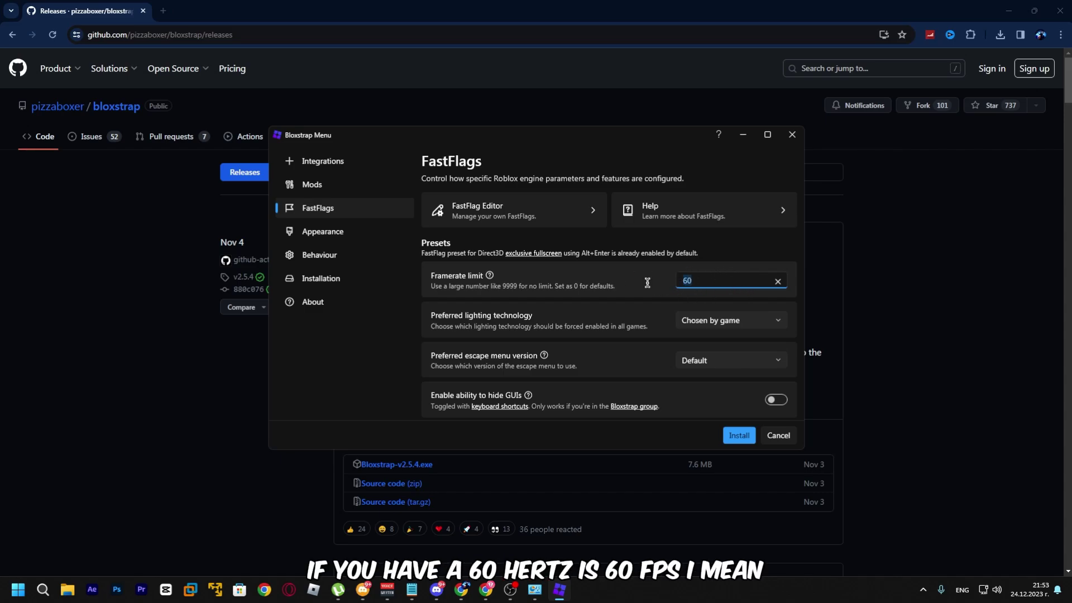
pyautogui.press('BackSpace')
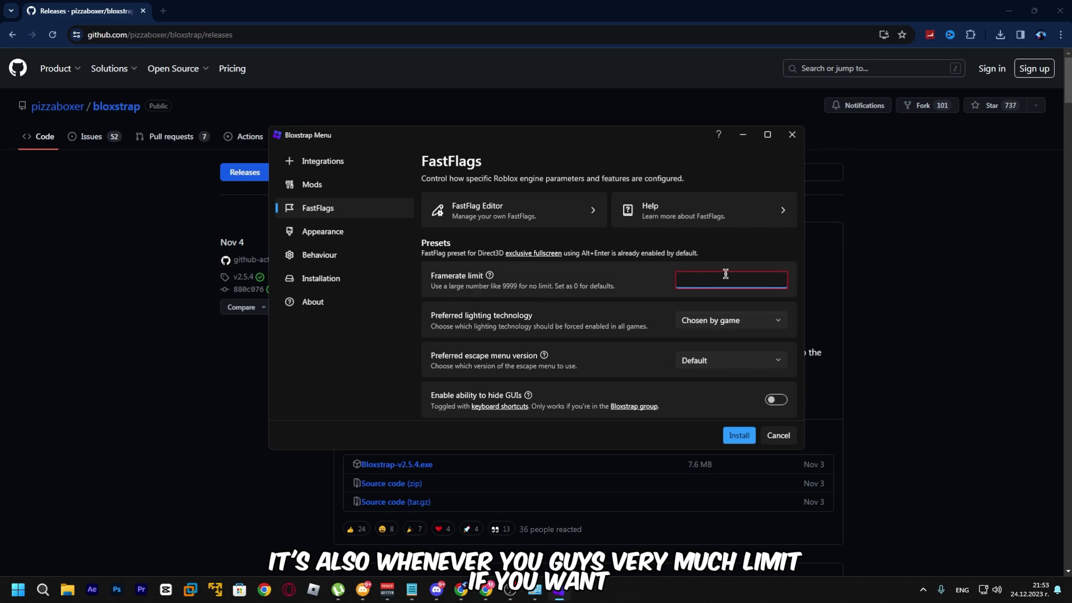
pyautogui.write('144')
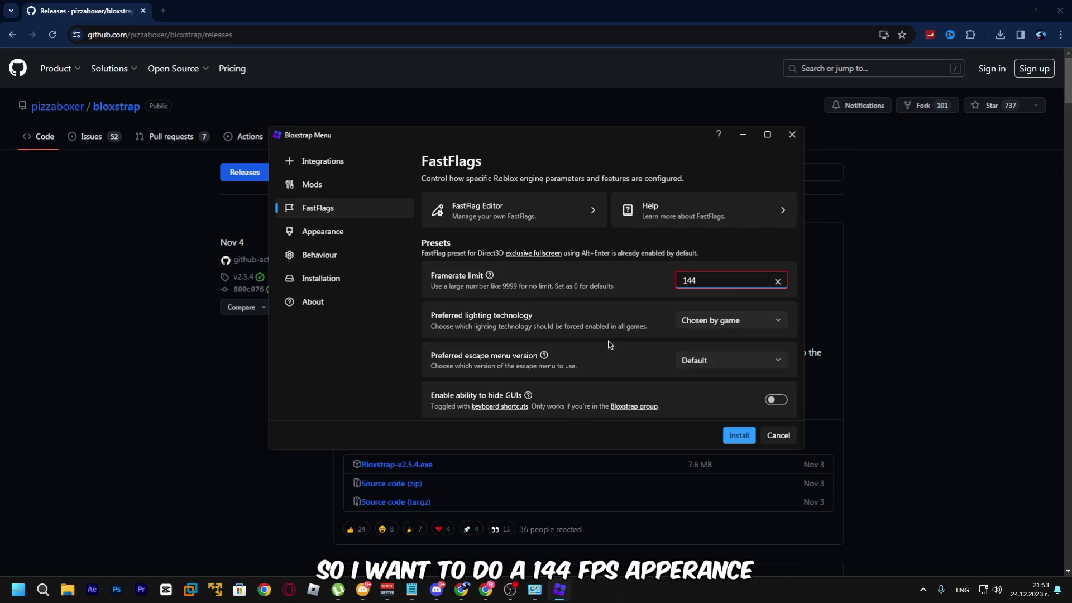
pyautogui.scroll(-3, 610, 344)
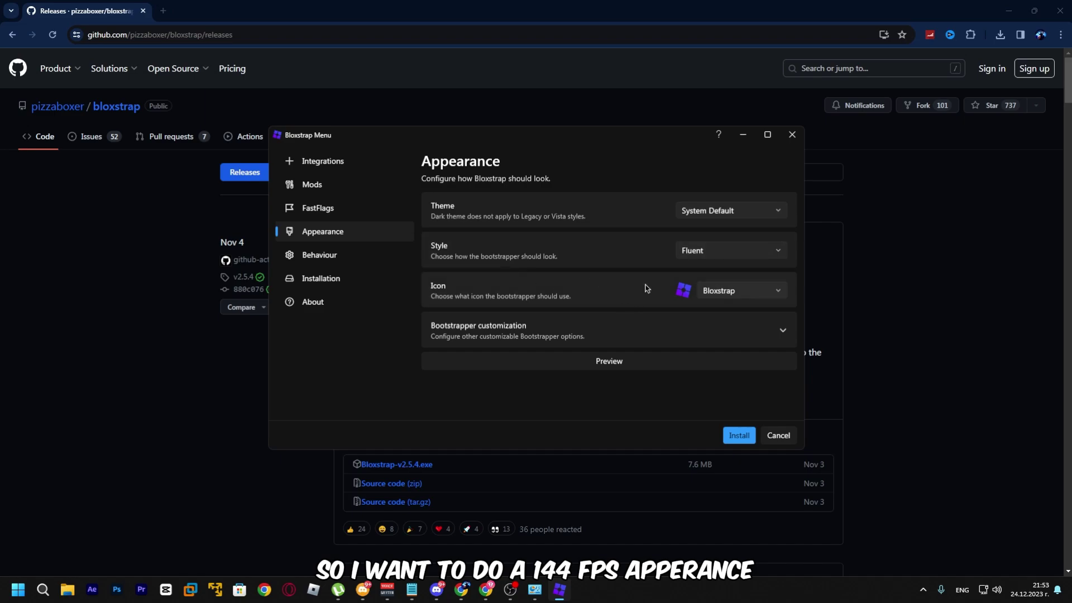
# Set the bootstrapper icon to 2022 and theme to Dark, keeping Fluent style, and preview it.
pyautogui.click(737, 290)
pyautogui.click(729, 337)
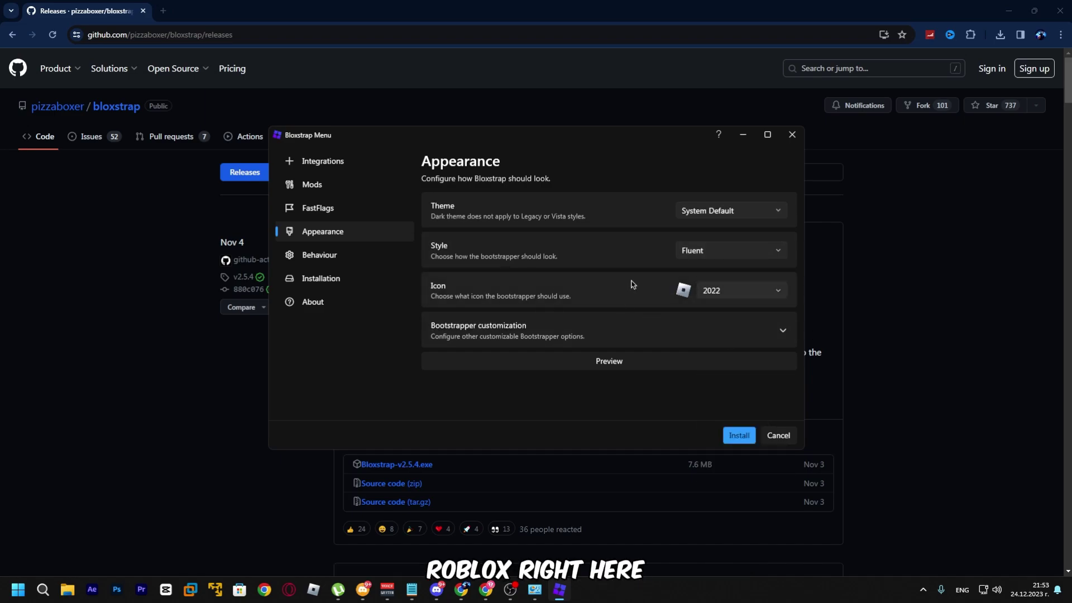
pyautogui.click(709, 253)
pyautogui.click(708, 254)
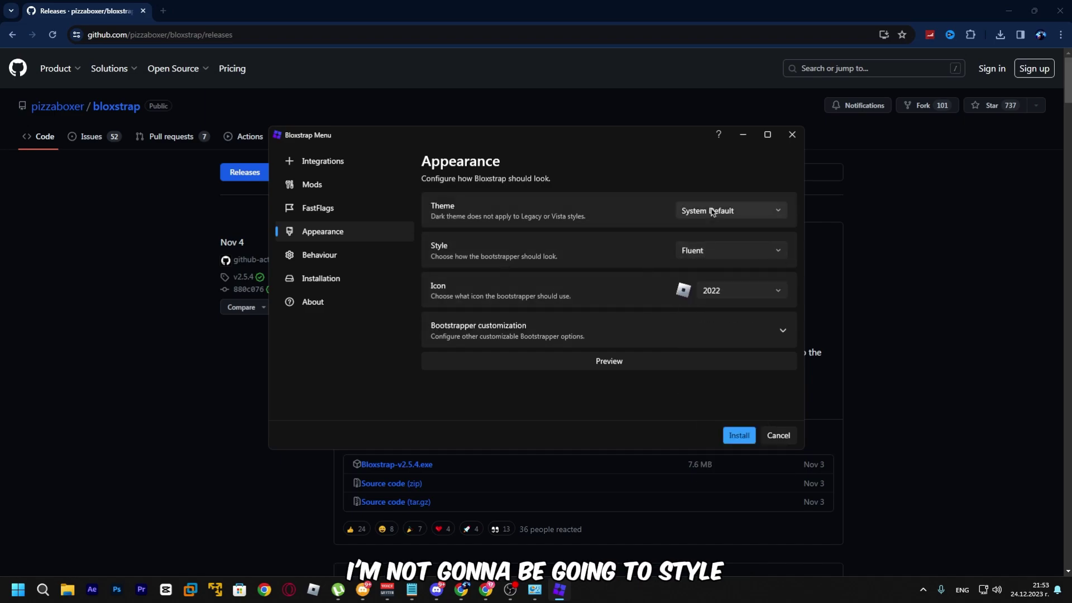
pyautogui.click(712, 212)
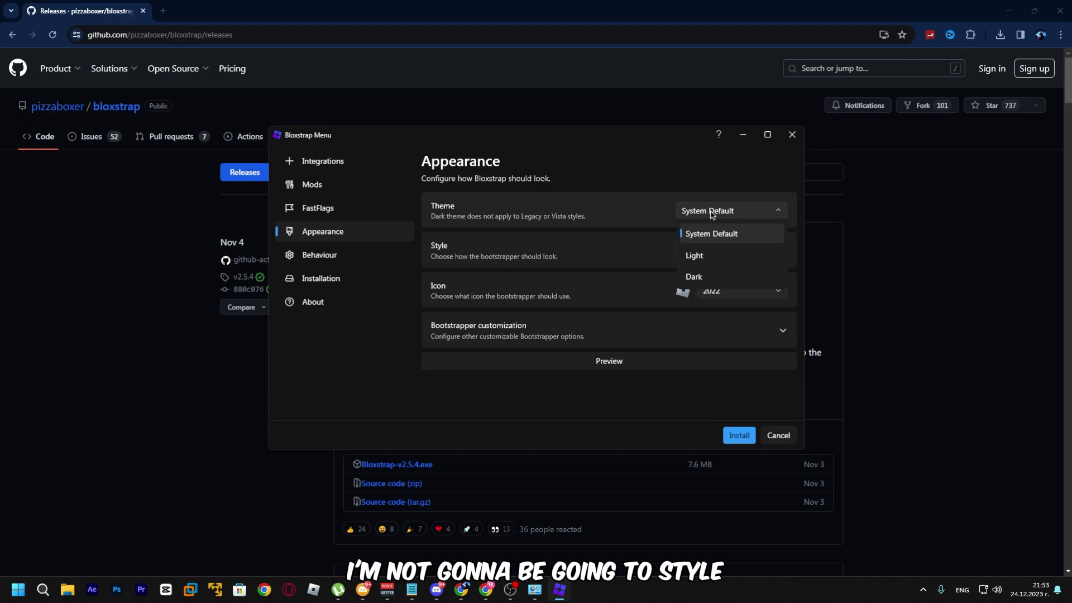
pyautogui.click(695, 277)
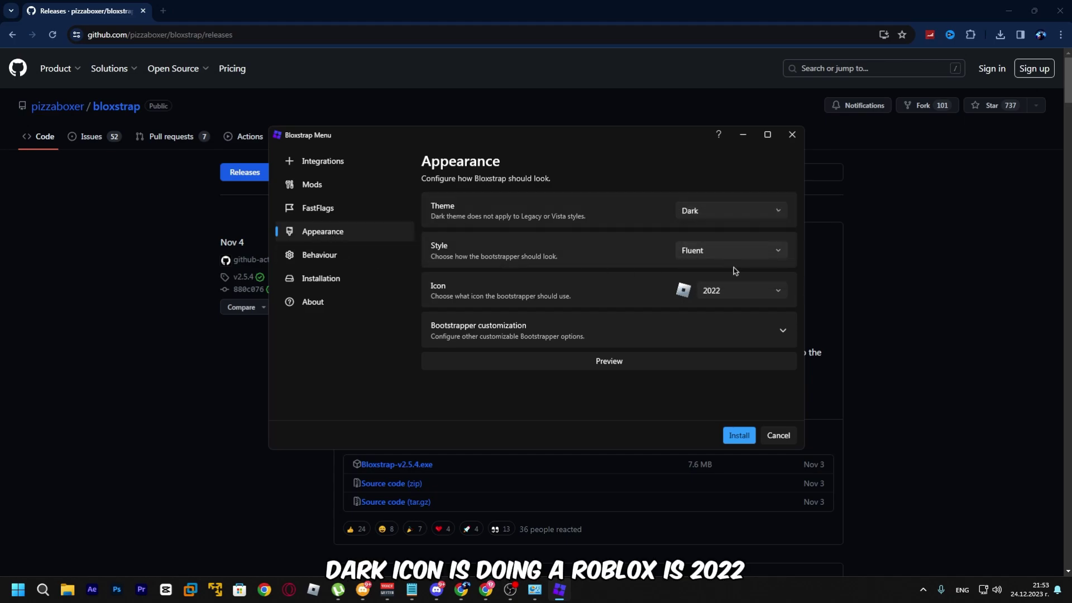
pyautogui.click(729, 290)
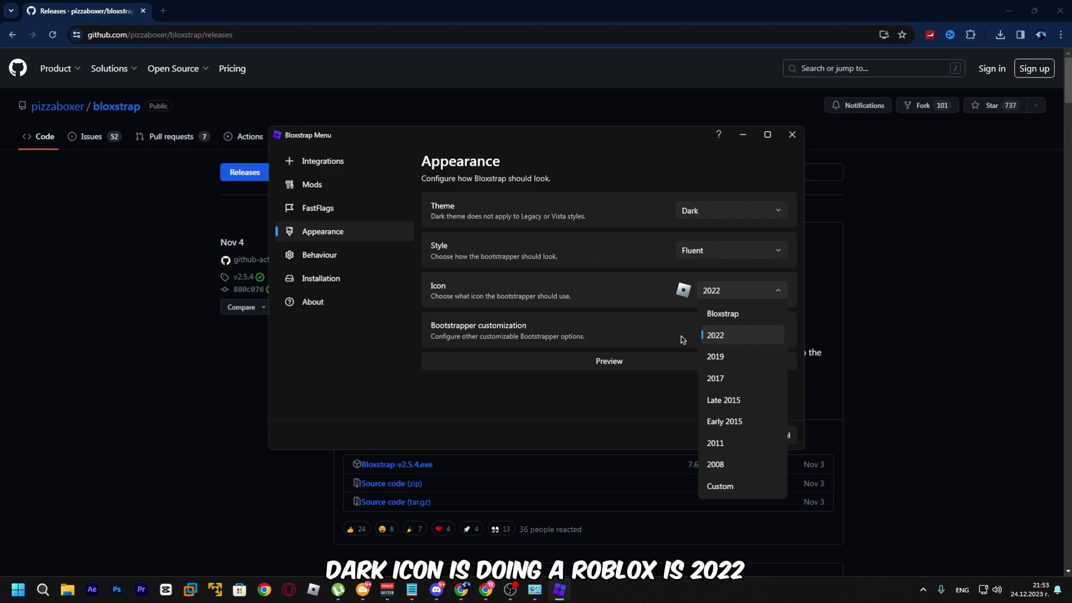
pyautogui.click(556, 359)
pyautogui.click(621, 314)
# Browse the Behaviour, Mods, Integrations and FastFlags pages, ending on Mods.
pyautogui.click(401, 253)
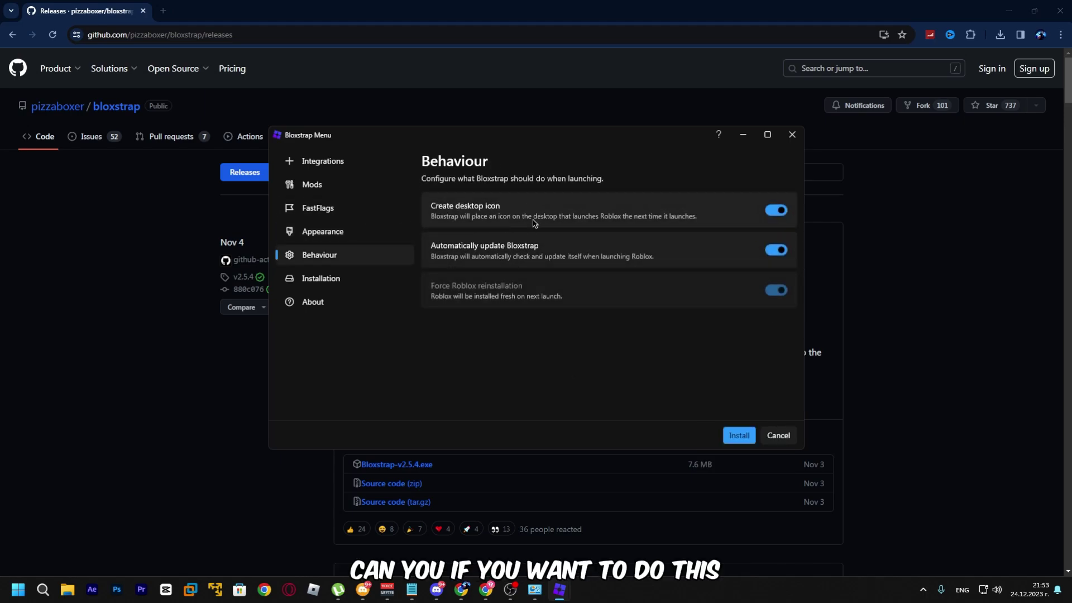
pyautogui.click(335, 184)
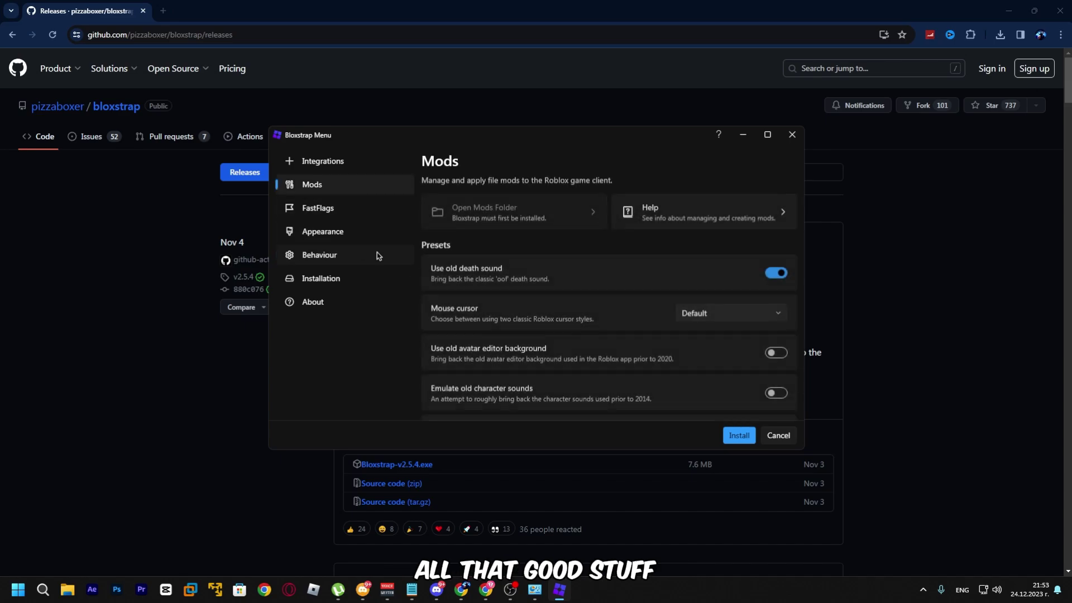
pyautogui.click(342, 161)
pyautogui.click(354, 206)
pyautogui.click(357, 183)
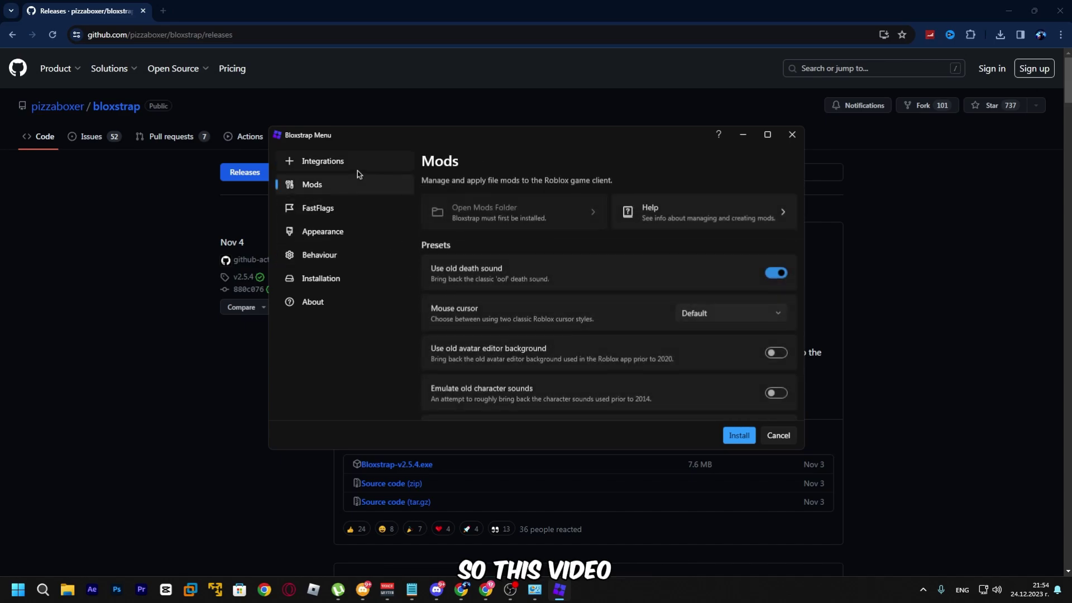
pyautogui.click(357, 162)
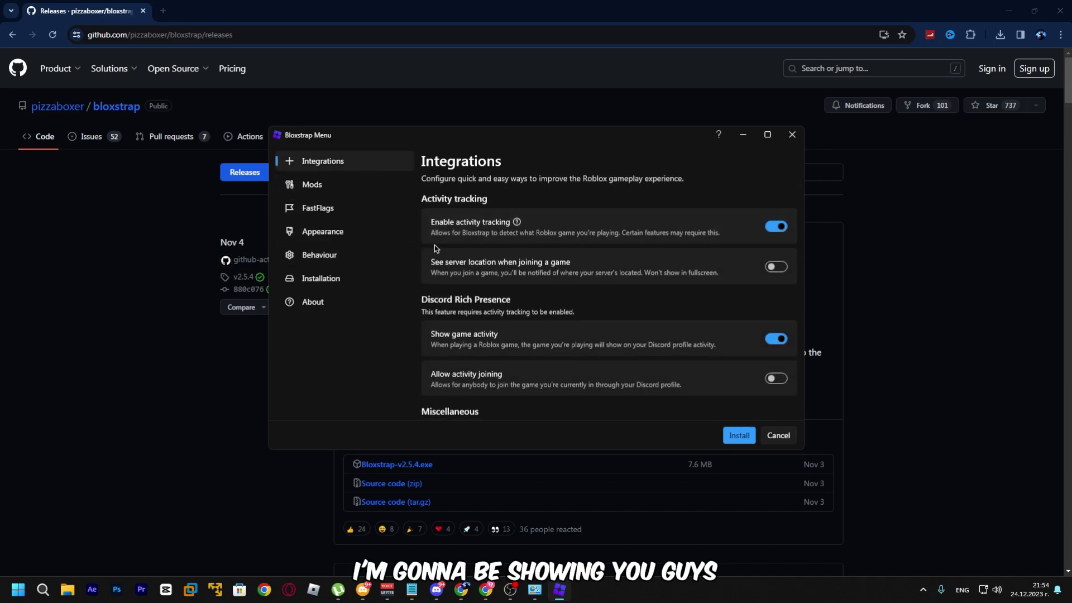
pyautogui.click(337, 184)
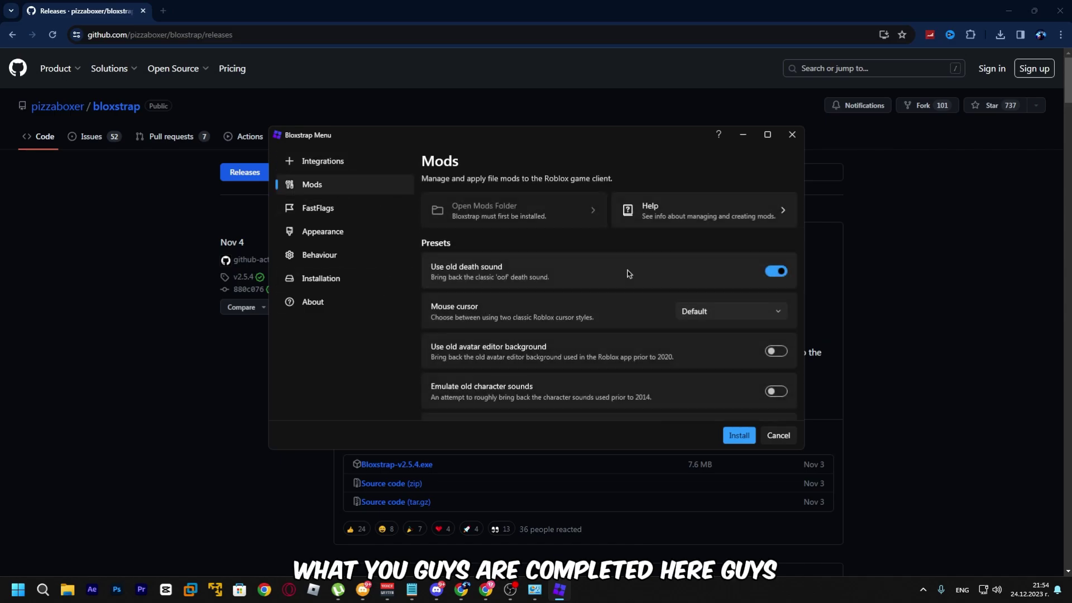
# Install Roblox with the chosen Bloxstrap settings and close Chrome.
pyautogui.click(736, 438)
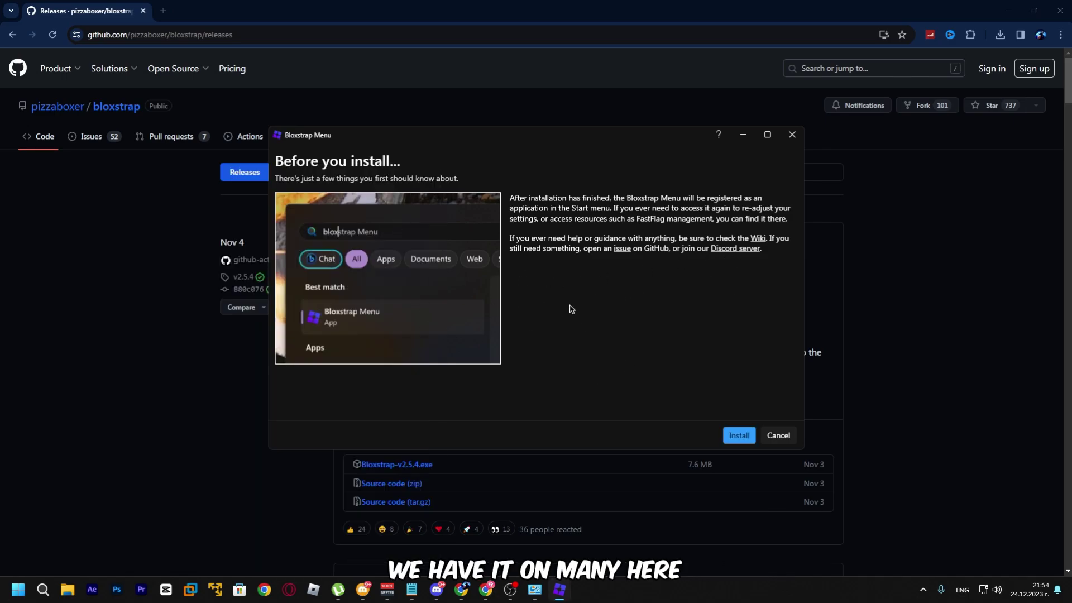
pyautogui.click(740, 434)
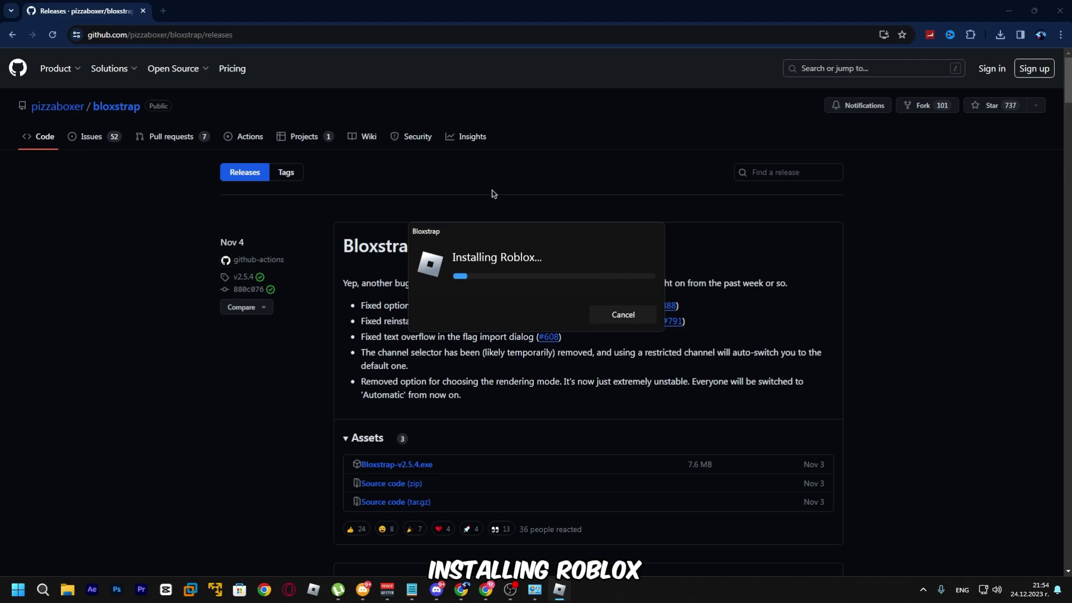
pyautogui.click(1060, 11)
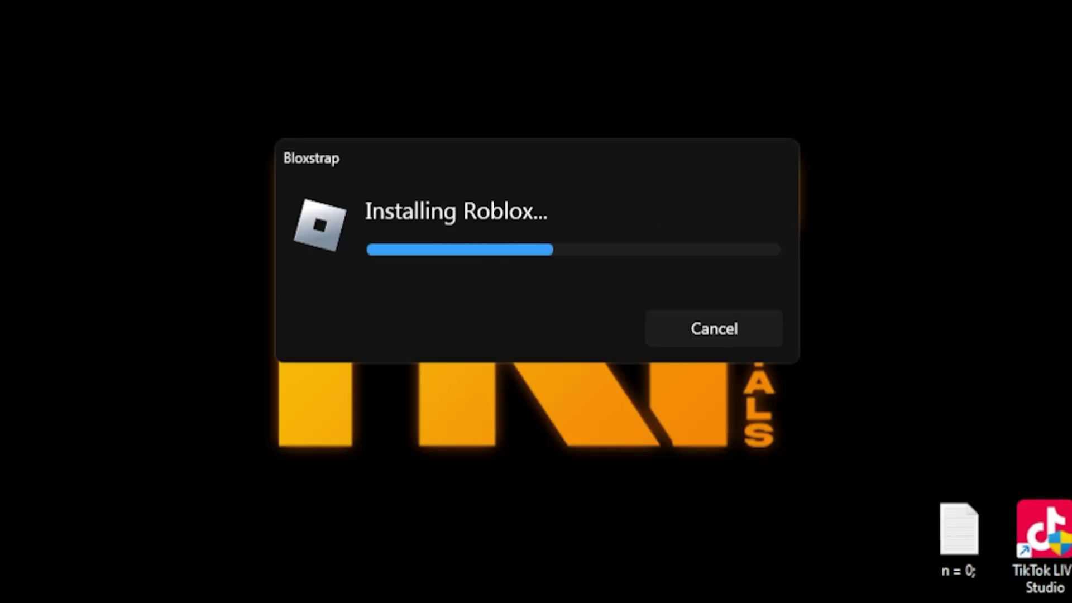
# Hide the desktop icons via the desktop View menu.
pyautogui.rightClick(210, 157)
pyautogui.moveTo(268, 177)
pyautogui.click(647, 373)
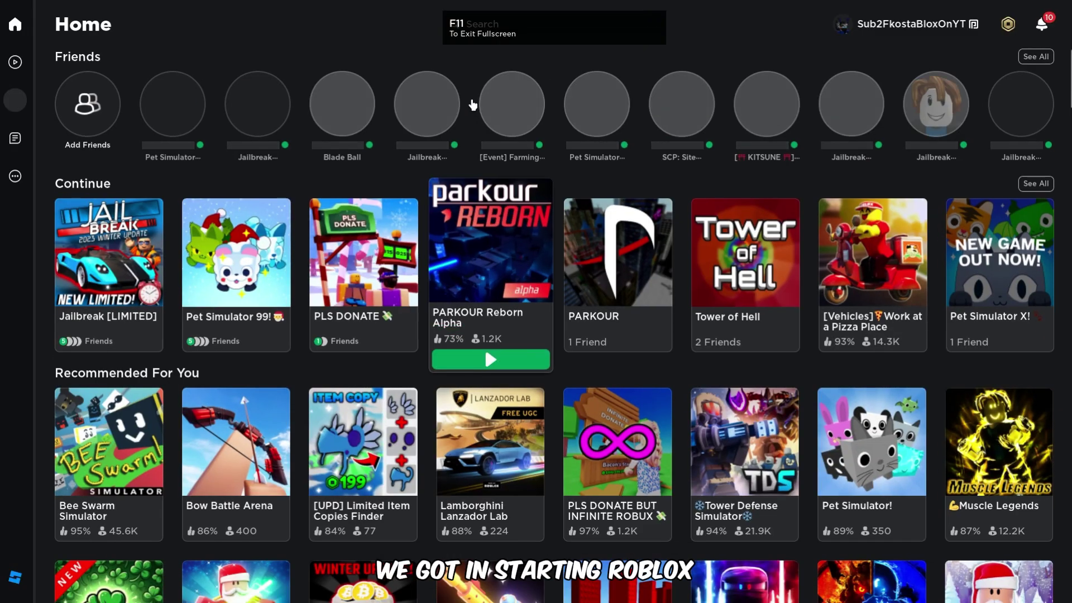
# Dismiss the friend popup in Roblox and close the fullscreen Roblox window.
pyautogui.click(482, 105)
pyautogui.click(386, 32)
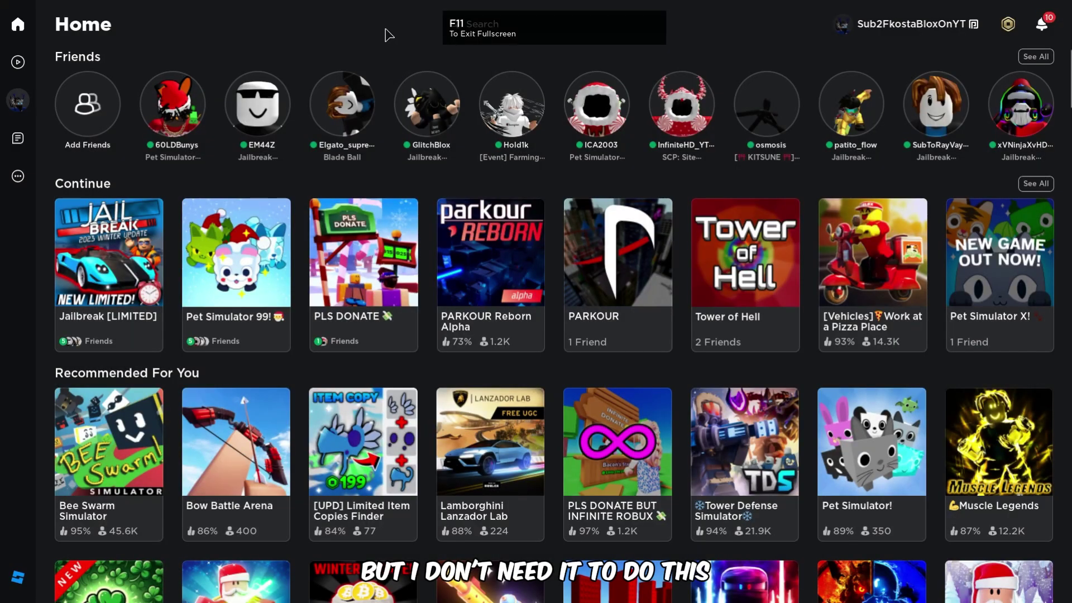
pyautogui.hotkey('alt', 'F4')
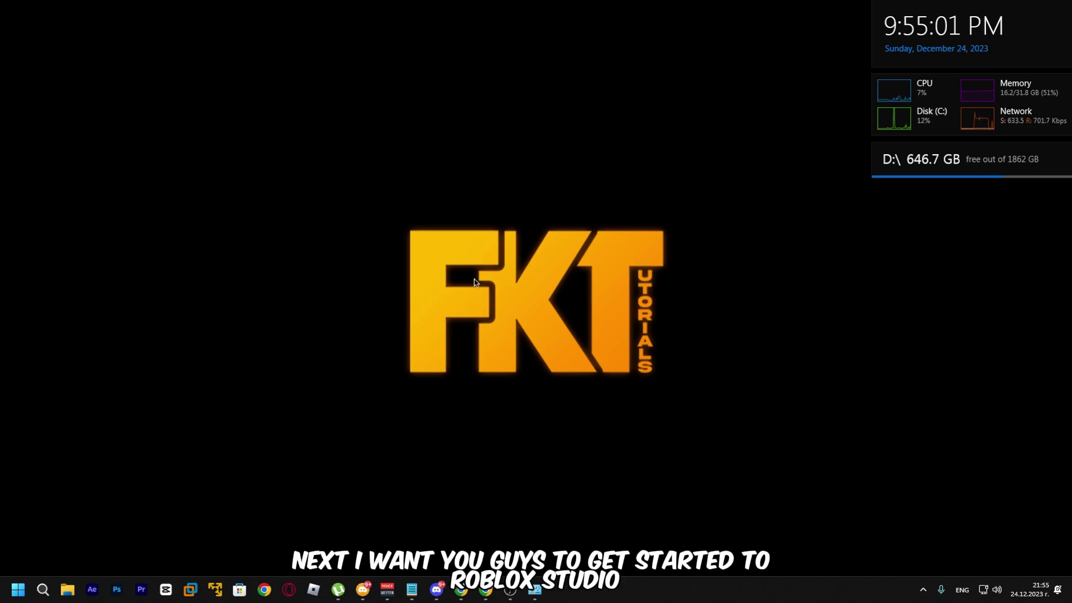
# Search Windows for 'roblox' and launch Roblox Studio from the results.
pyautogui.click(43, 590)
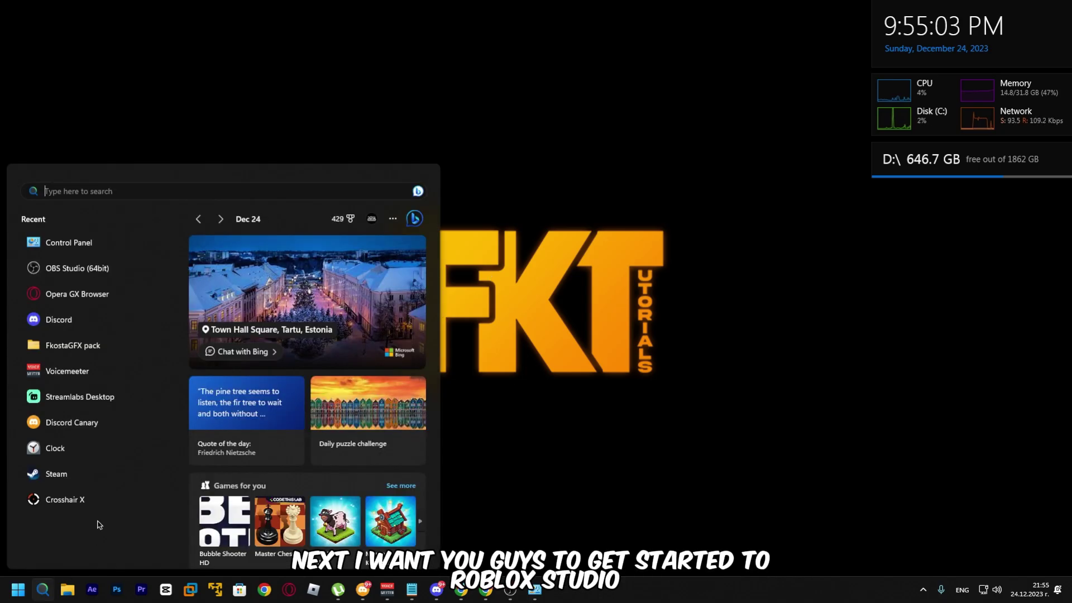
pyautogui.write('roblox')
pyautogui.press('Return')
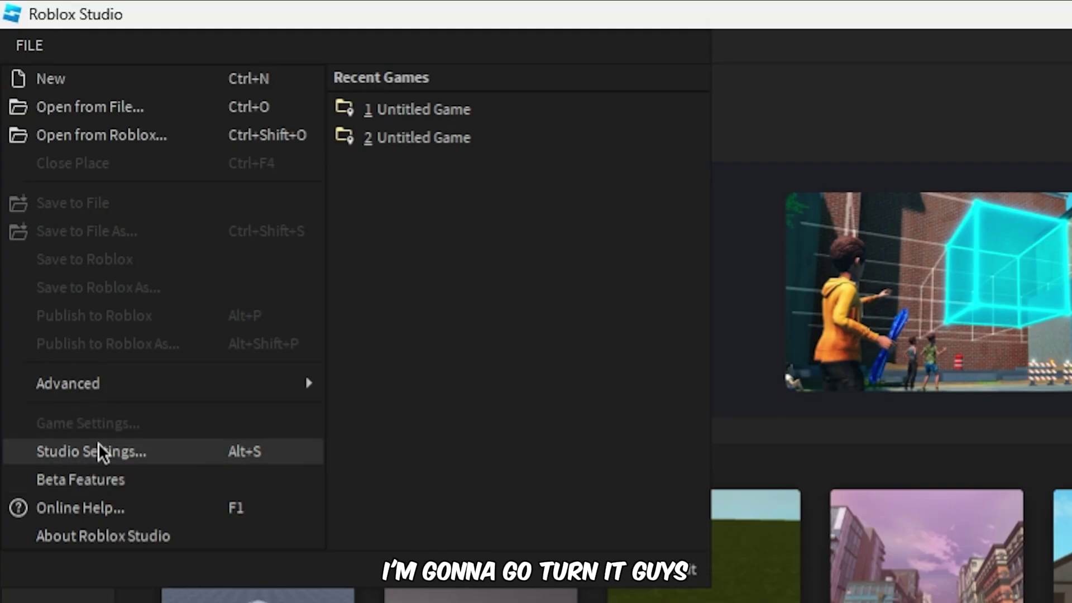
# In Studio Settings' Rendering page, set Editor Quality Level to Level 01.
pyautogui.click(1038, 63)
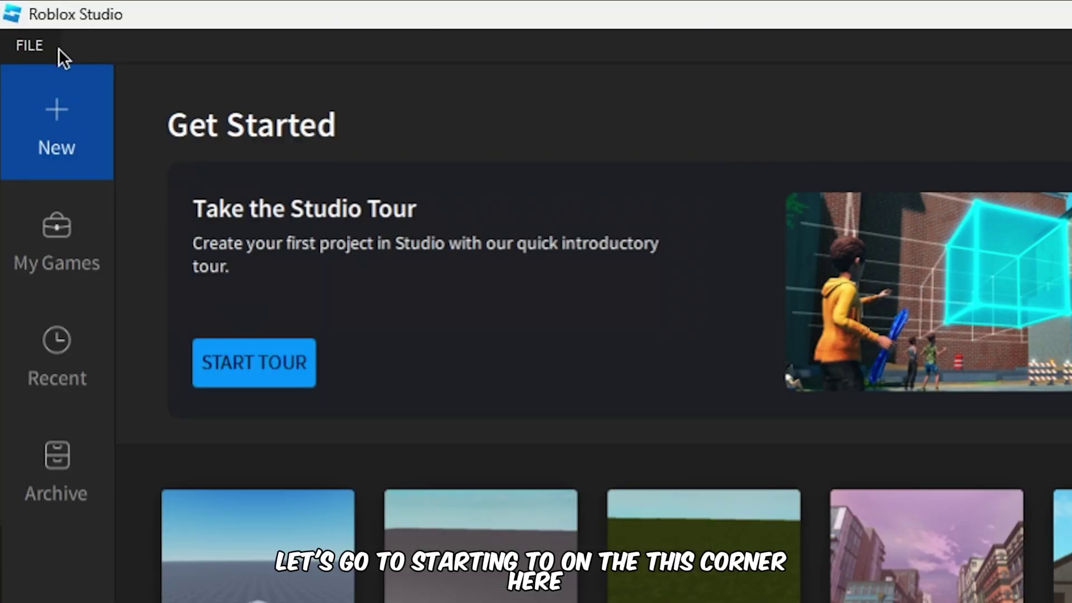
pyautogui.click(30, 47)
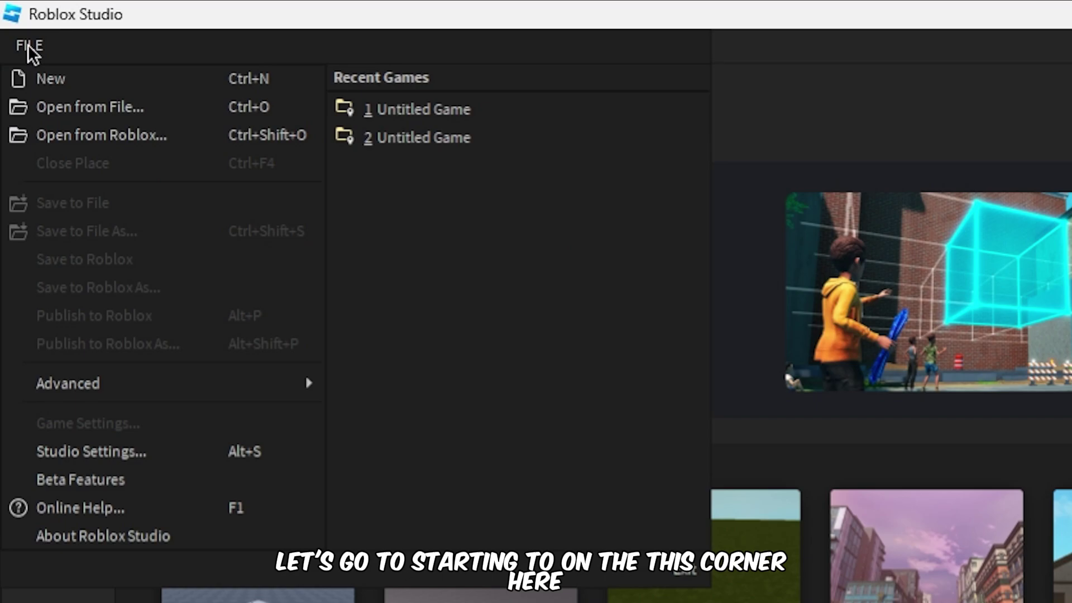
pyautogui.click(89, 450)
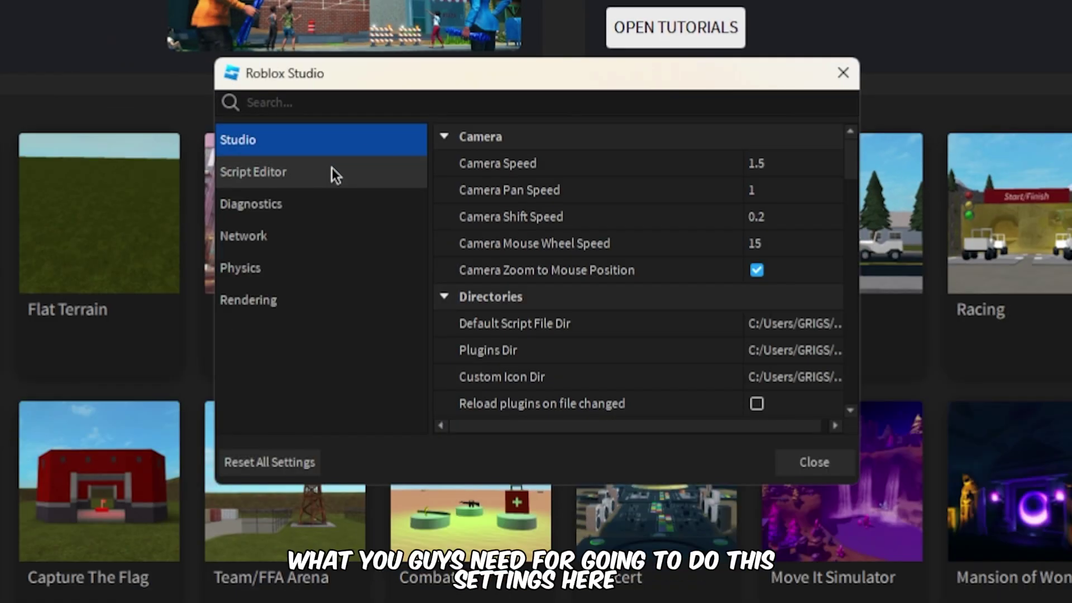
pyautogui.click(305, 192)
pyautogui.click(277, 227)
pyautogui.click(299, 235)
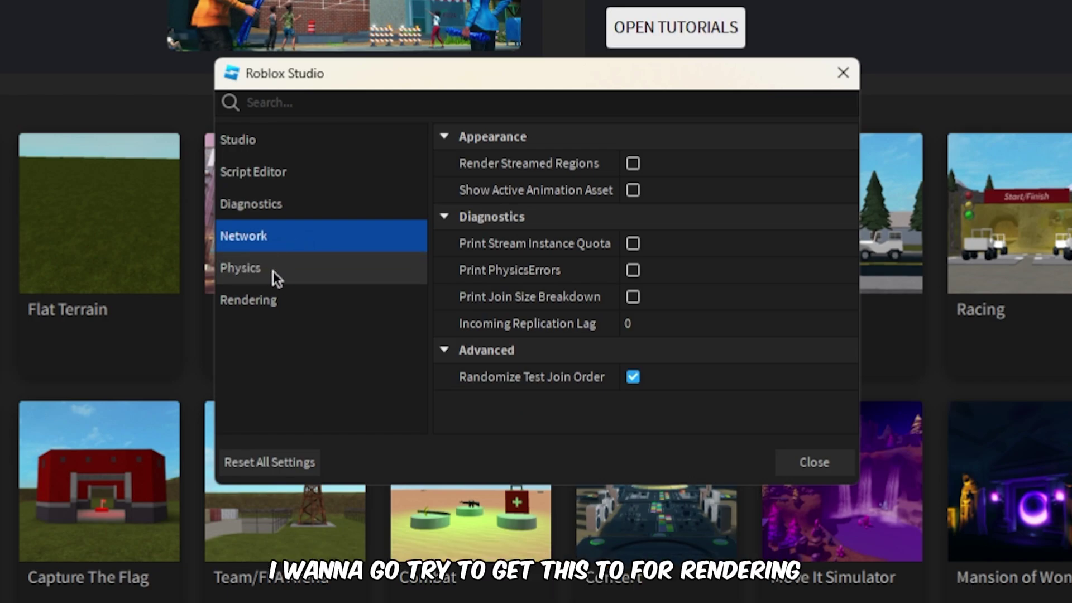
pyautogui.click(245, 300)
pyautogui.click(554, 165)
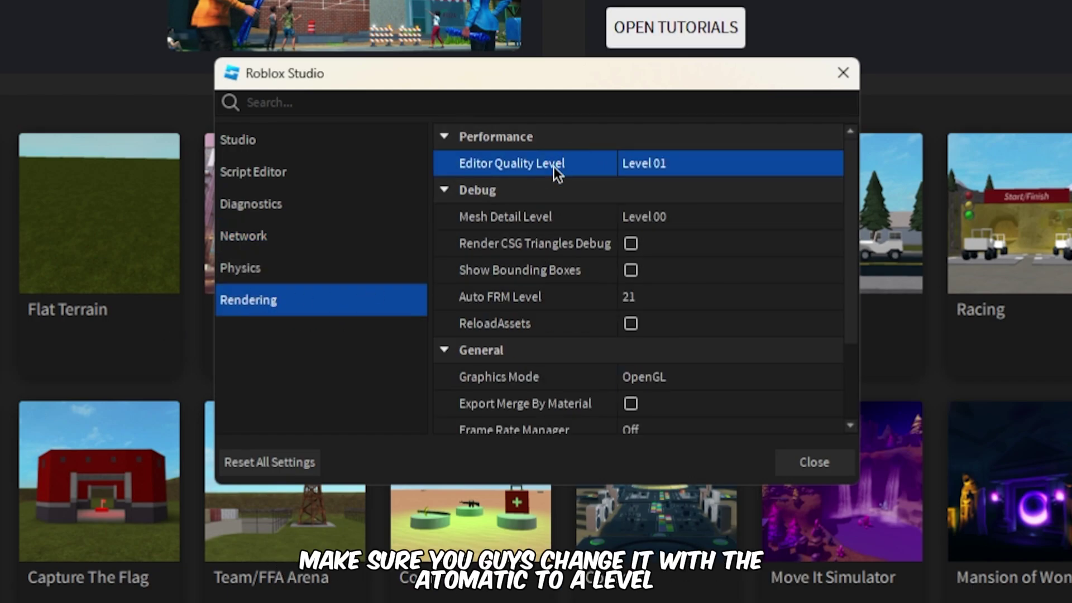
pyautogui.click(695, 168)
pyautogui.click(693, 168)
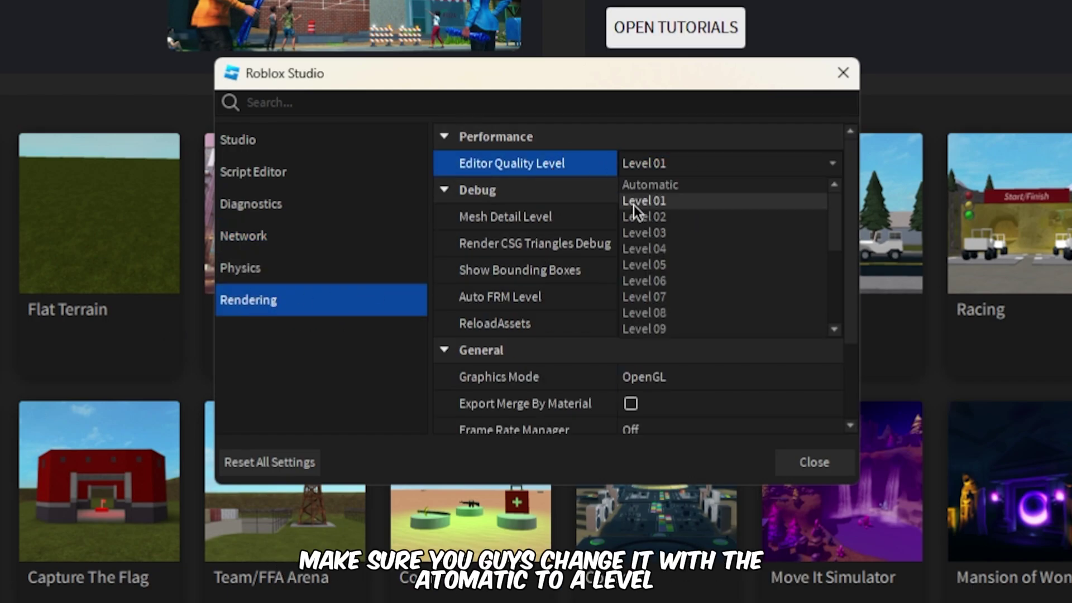
pyautogui.click(635, 202)
# Set Mesh Detail Level to Level 01 and Graphics Mode to Vulkan.
pyautogui.click(669, 218)
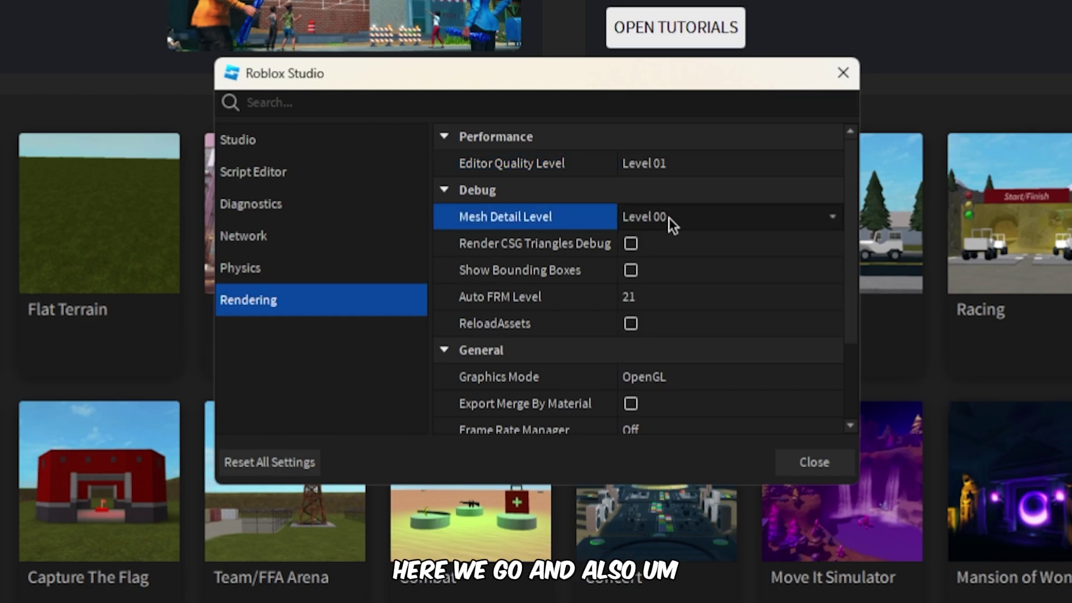
pyautogui.click(669, 218)
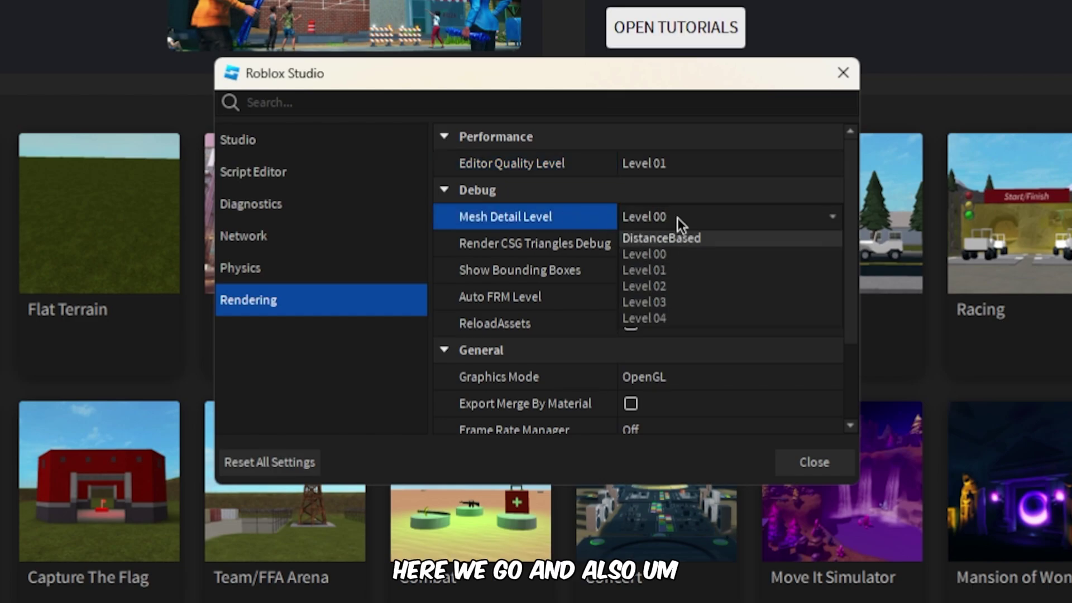
pyautogui.click(673, 270)
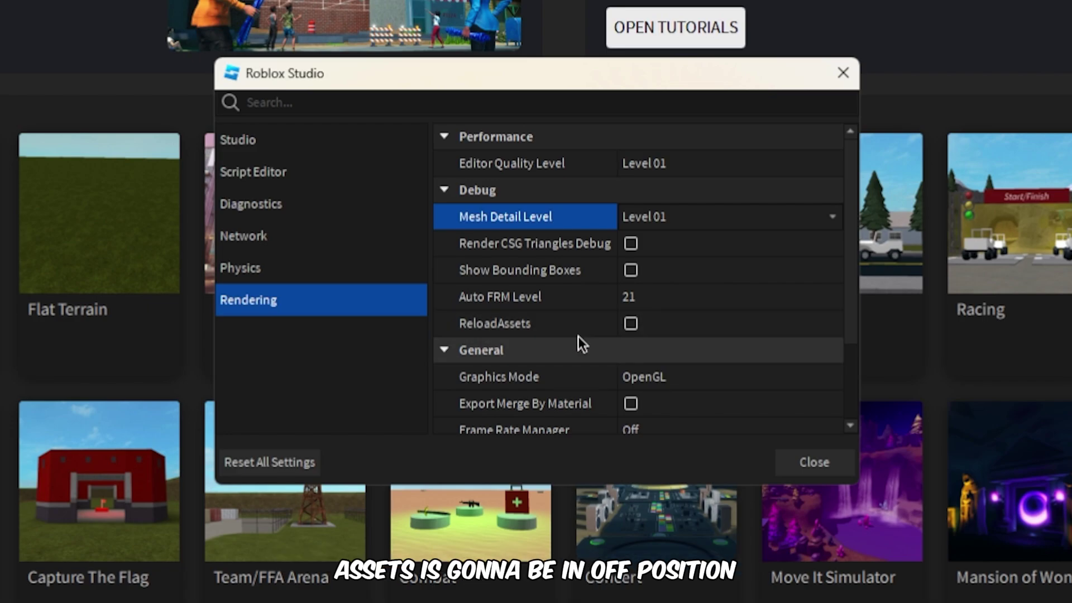
pyautogui.scroll(-2, 575, 329)
pyautogui.click(570, 273)
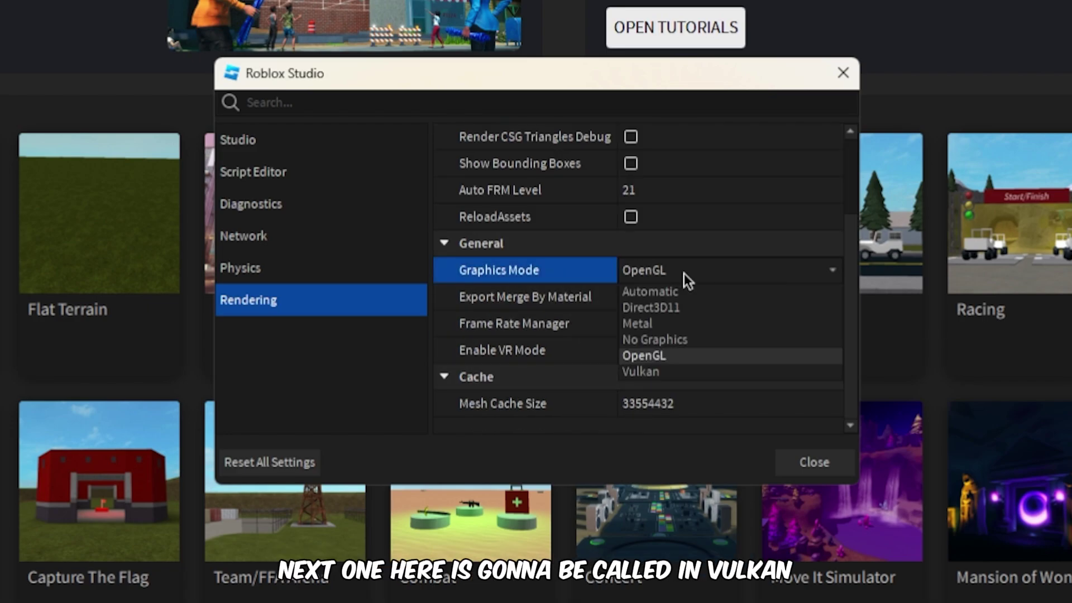
pyautogui.click(667, 372)
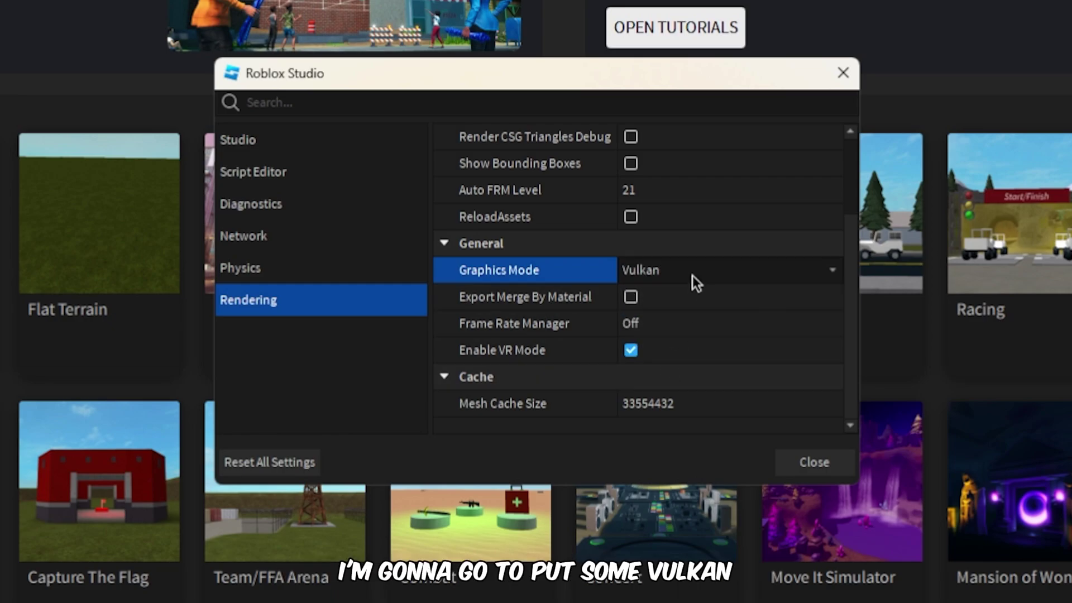
# Disable VR mode, keep Frame Rate Manager Off, and close the settings window.
pyautogui.click(631, 352)
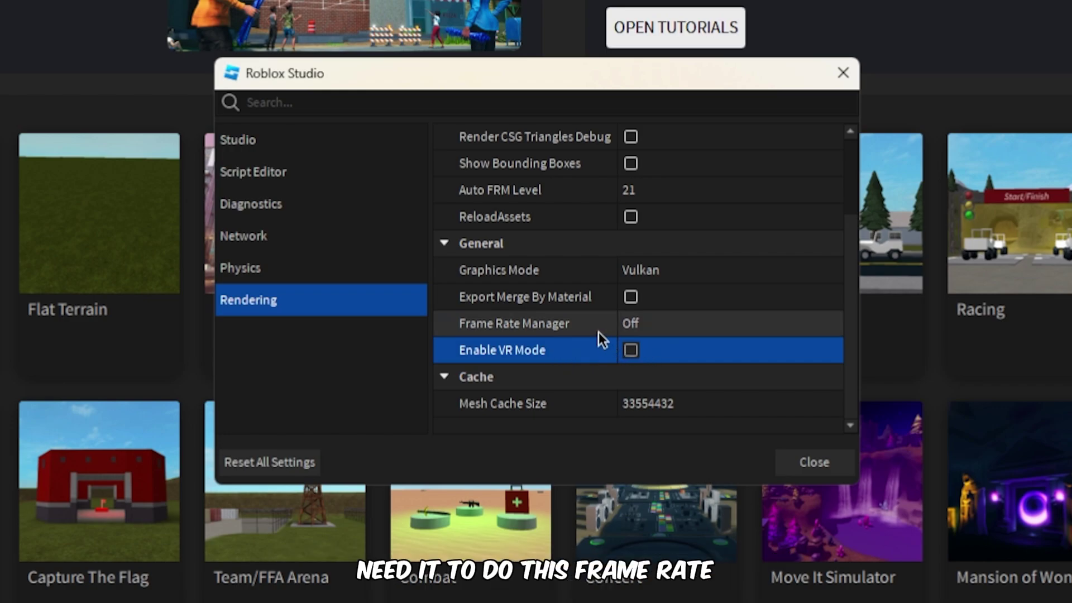
pyautogui.click(659, 325)
pyautogui.click(667, 316)
pyautogui.click(667, 316)
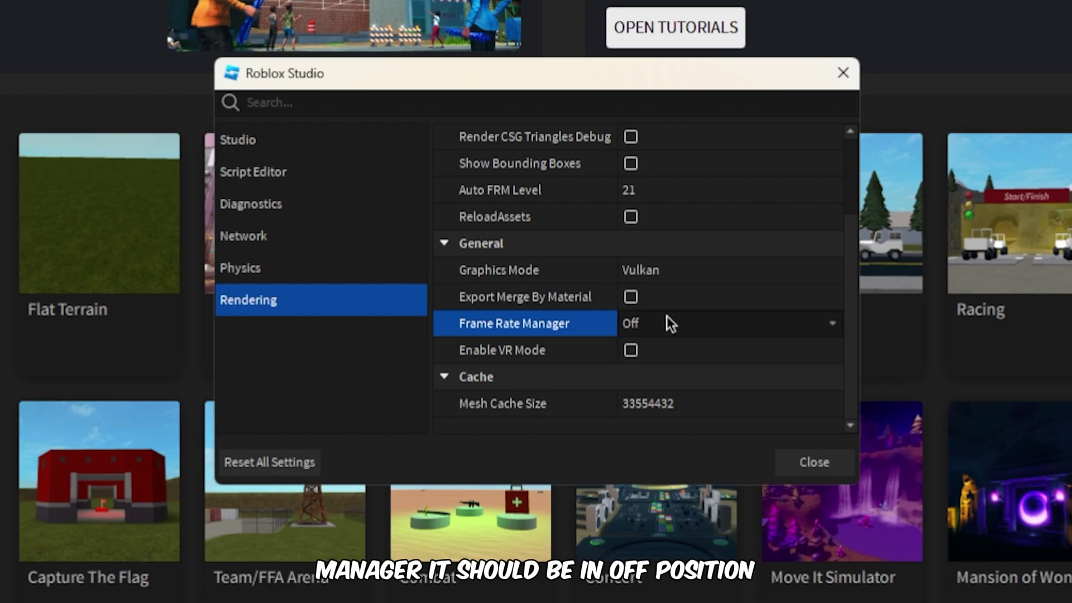
pyautogui.click(558, 301)
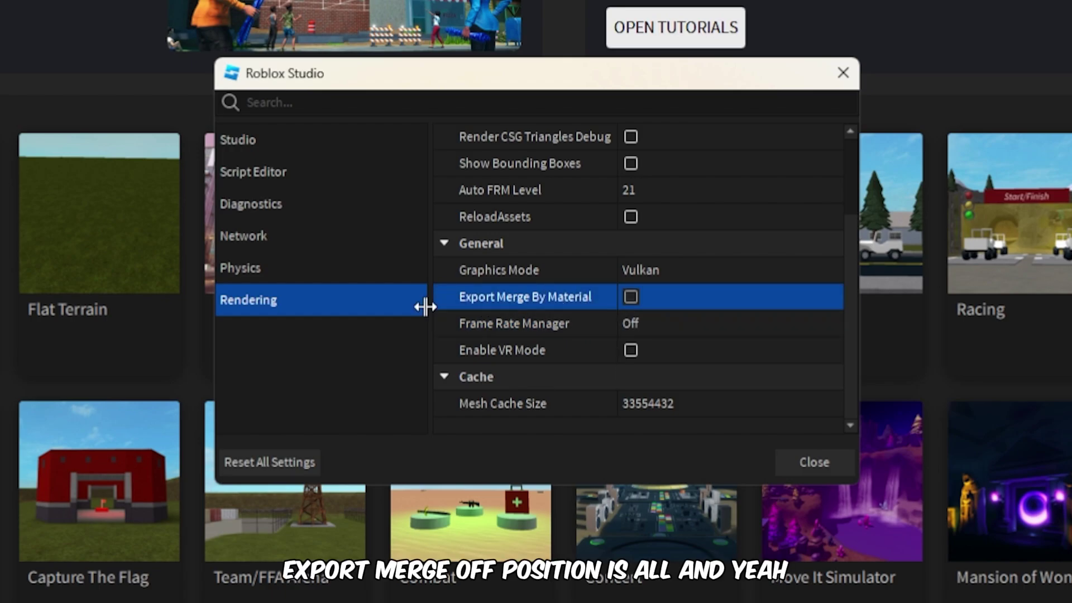
pyautogui.click(808, 464)
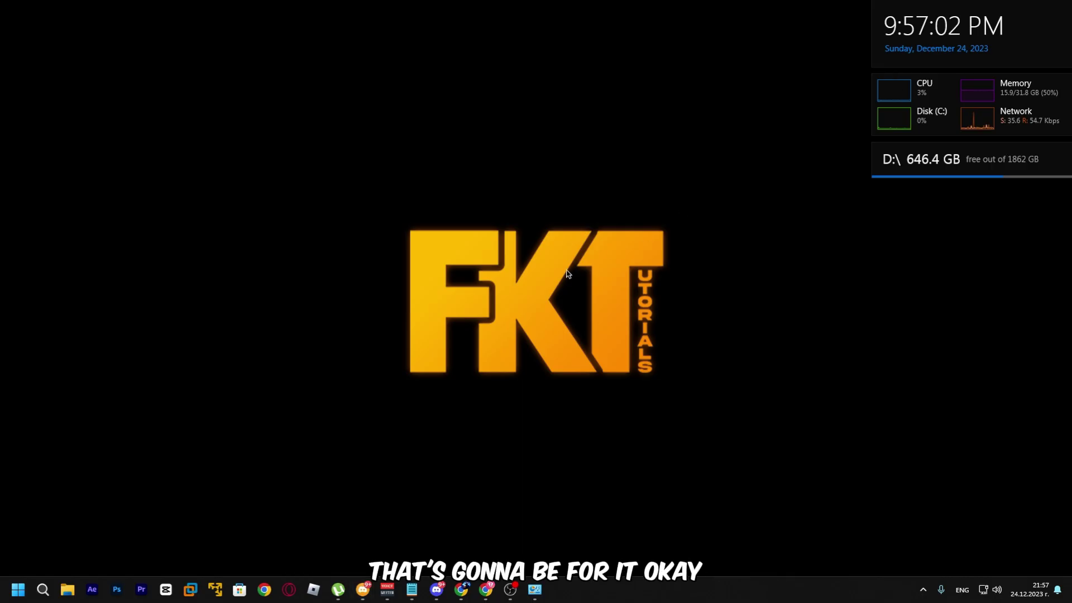
# Open the Bloxstrap folder through the Play Roblox shortcut's file location.
pyautogui.rightClick(566, 272)
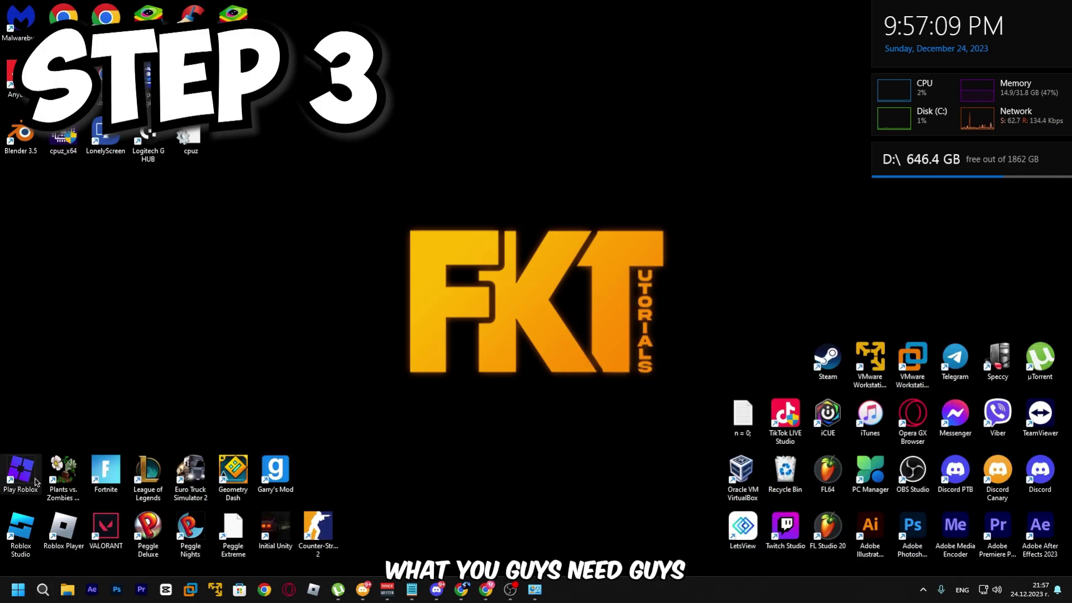
pyautogui.rightClick(35, 482)
pyautogui.click(122, 352)
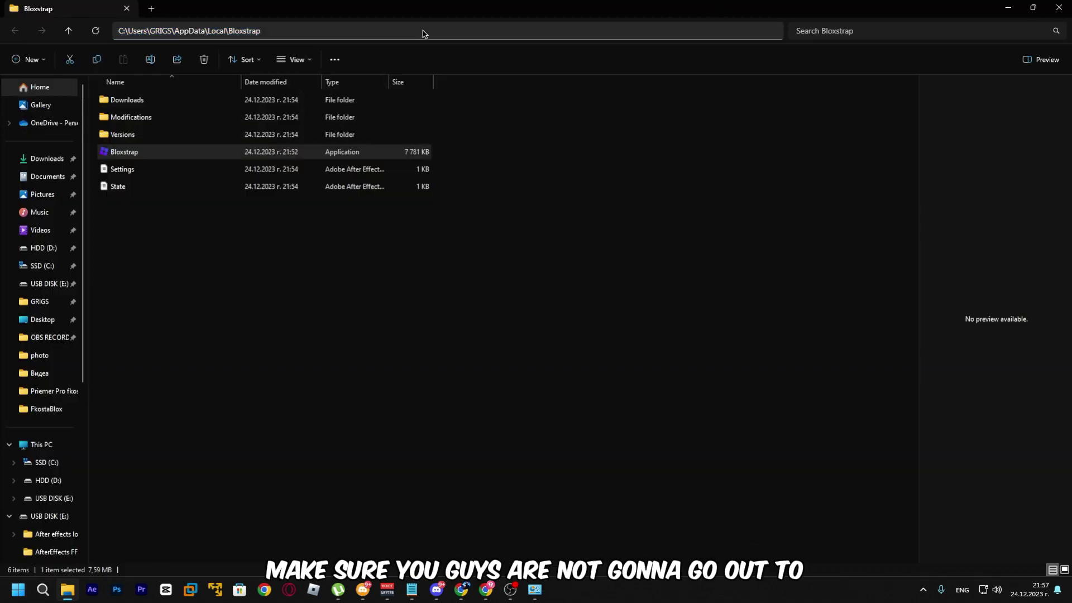
# Copy the folder path from the address bar and minimize File Explorer.
pyautogui.click(423, 31)
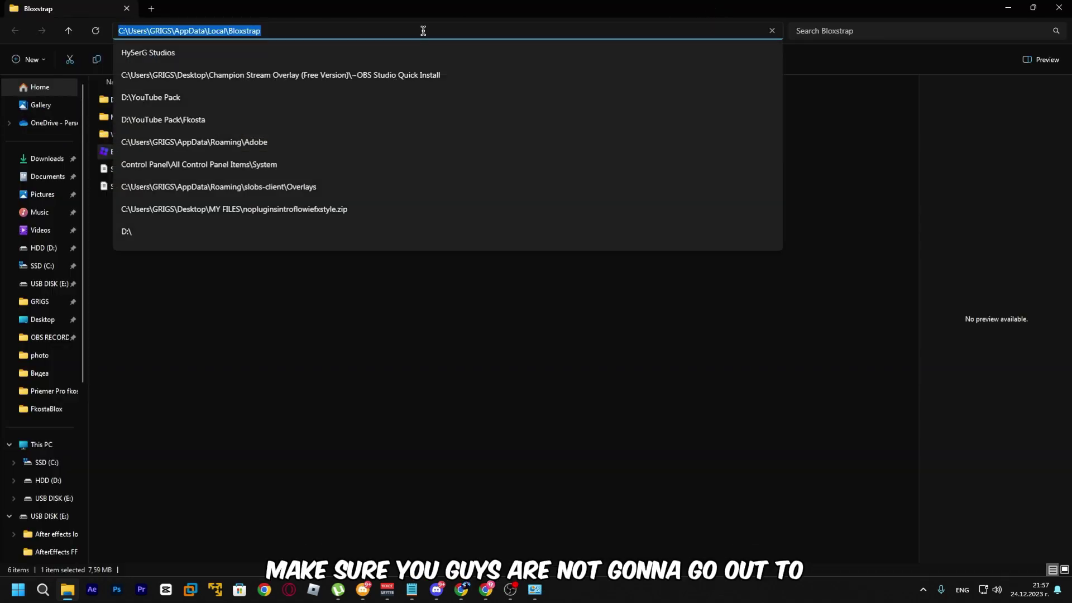
pyautogui.click(246, 438)
pyautogui.click(407, 24)
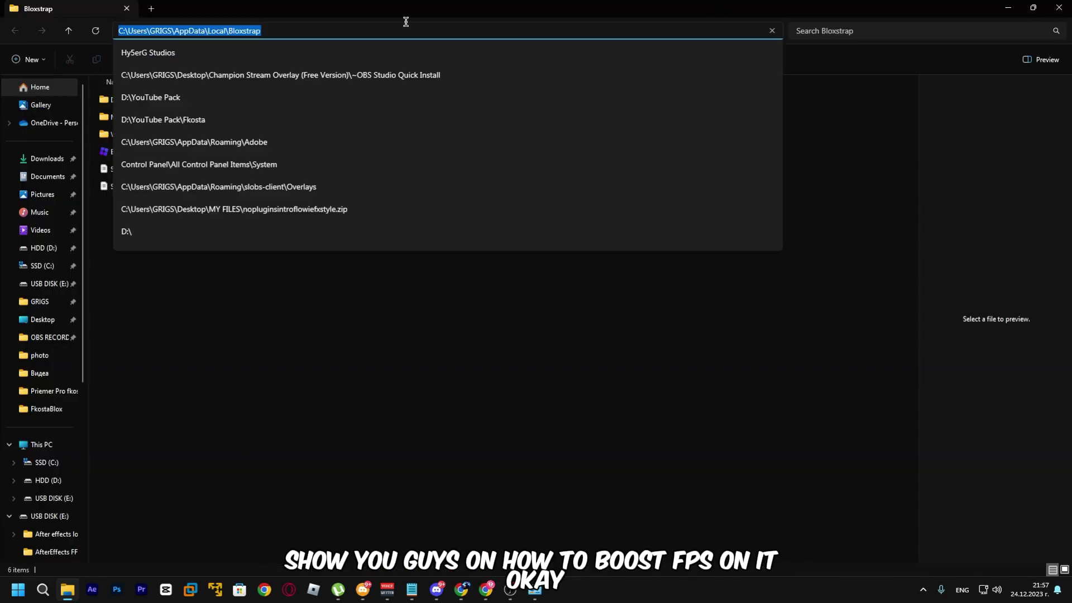
pyautogui.rightClick(242, 32)
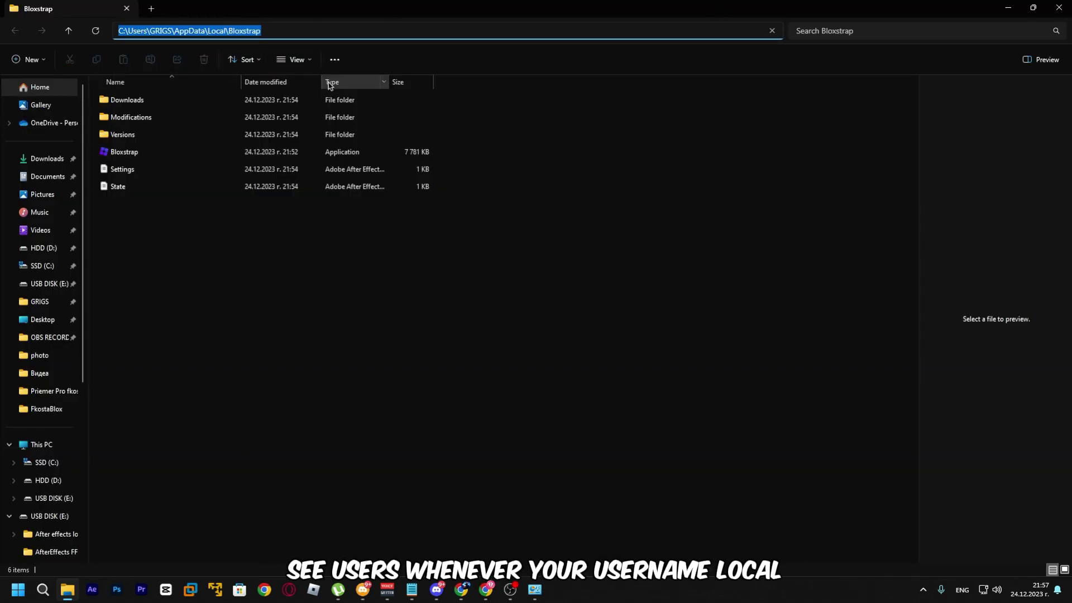
pyautogui.click(1008, 12)
pyautogui.press('super')
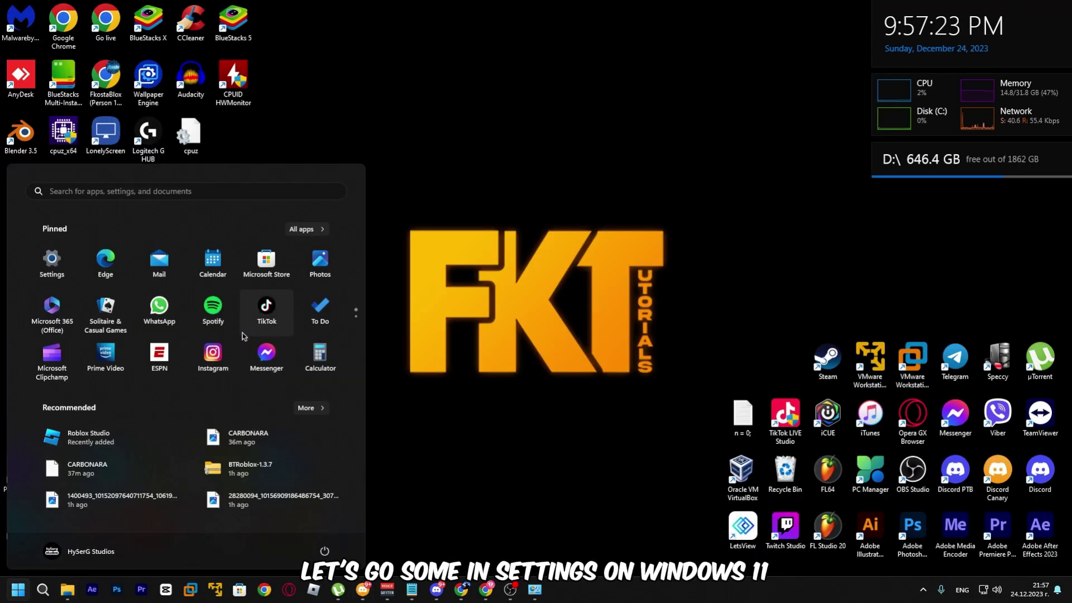
# Go to Windows Settings > System > Display > Graphics to see per-app graphics preferences.
pyautogui.press('super')
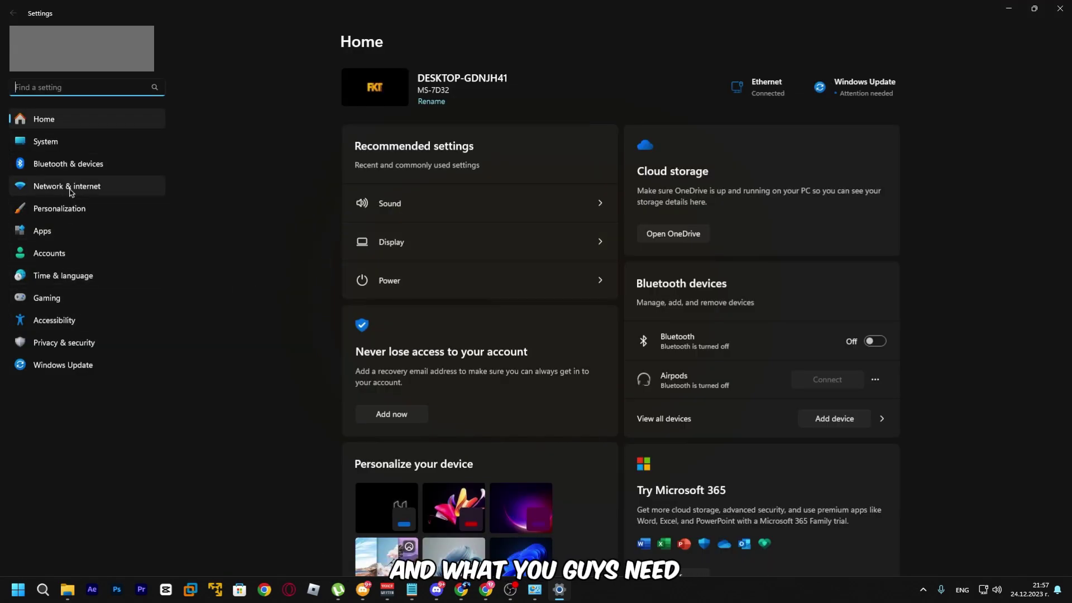
pyautogui.click(67, 143)
pyautogui.scroll(-5, 339, 297)
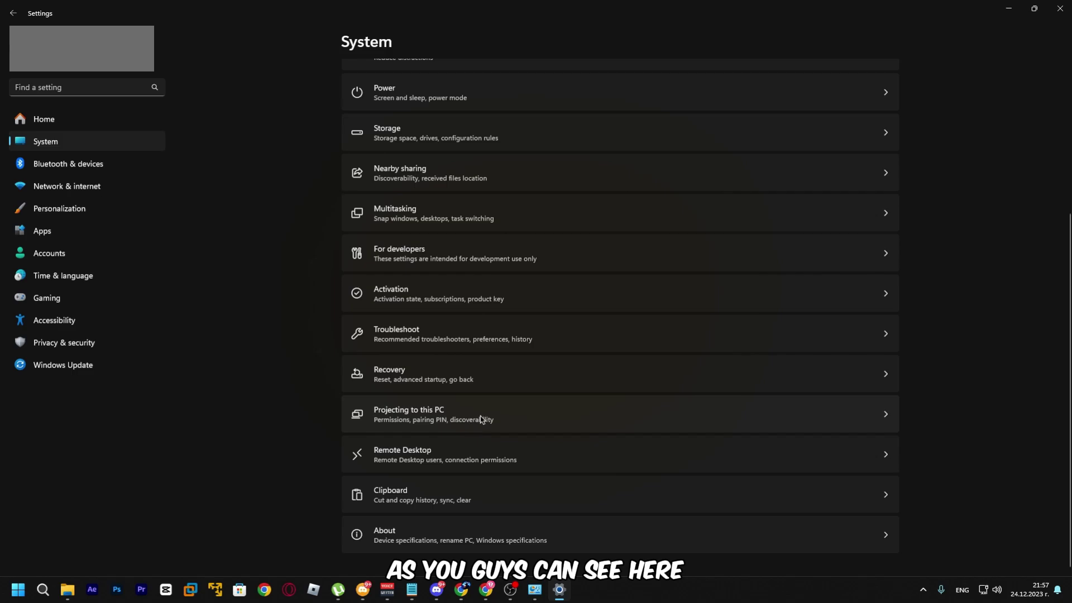
pyautogui.scroll(5, 482, 419)
pyautogui.click(441, 146)
pyautogui.scroll(-5, 444, 370)
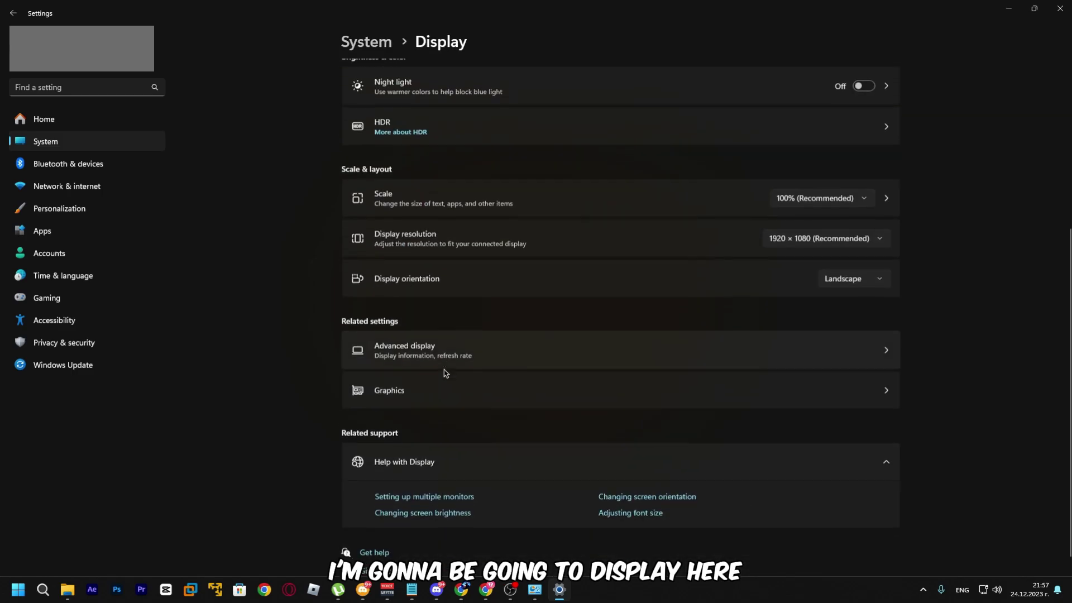
pyautogui.click(431, 385)
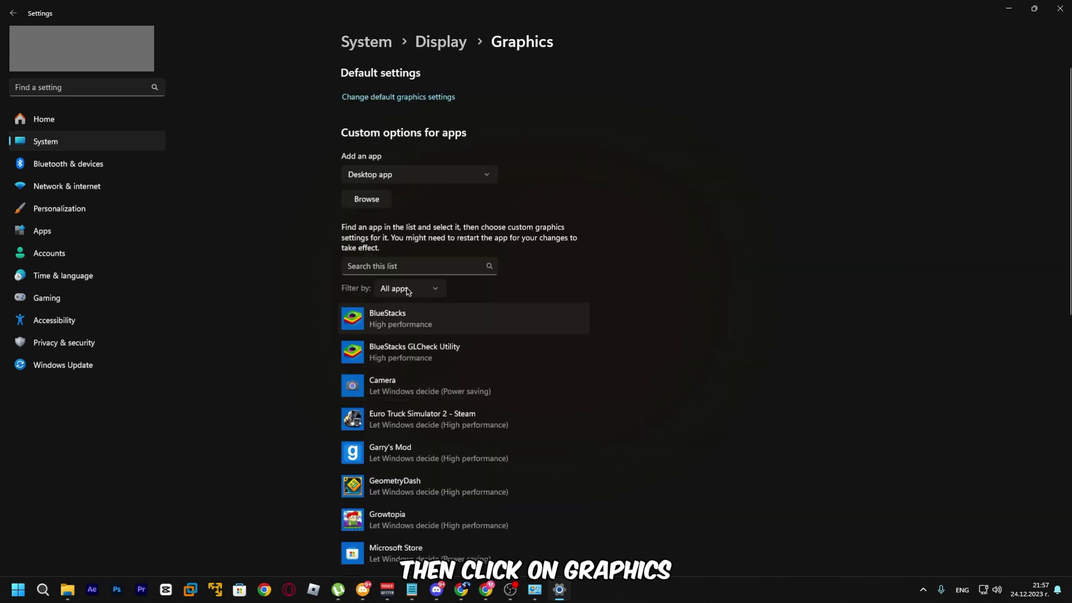
pyautogui.scroll(-8, 596, 300)
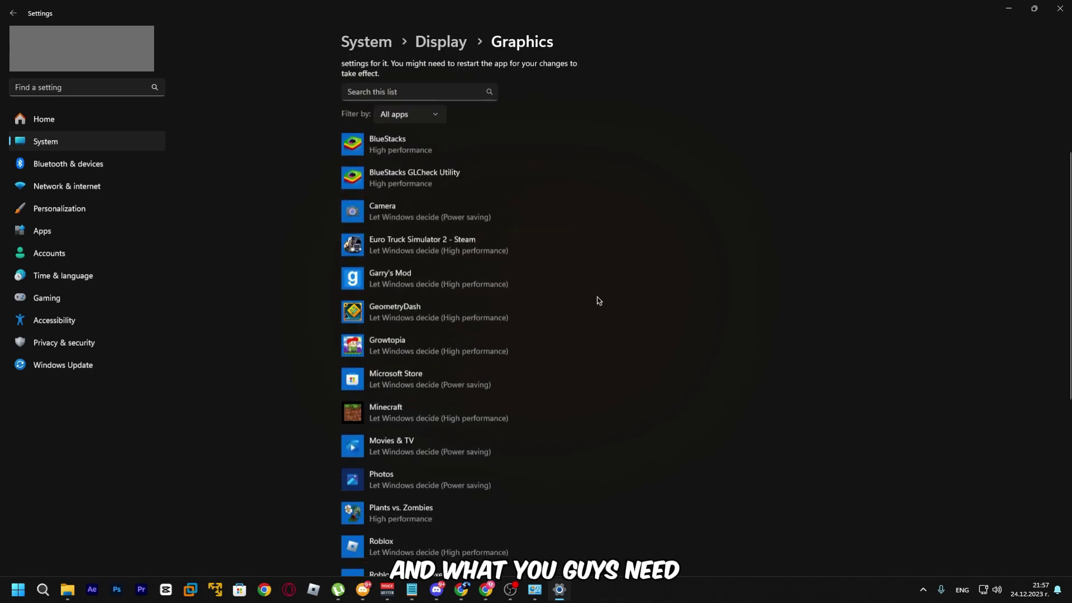
pyautogui.scroll(8, 537, 285)
# Add Bloxstrap.exe to the Graphics app list and set it to High performance.
pyautogui.click(366, 198)
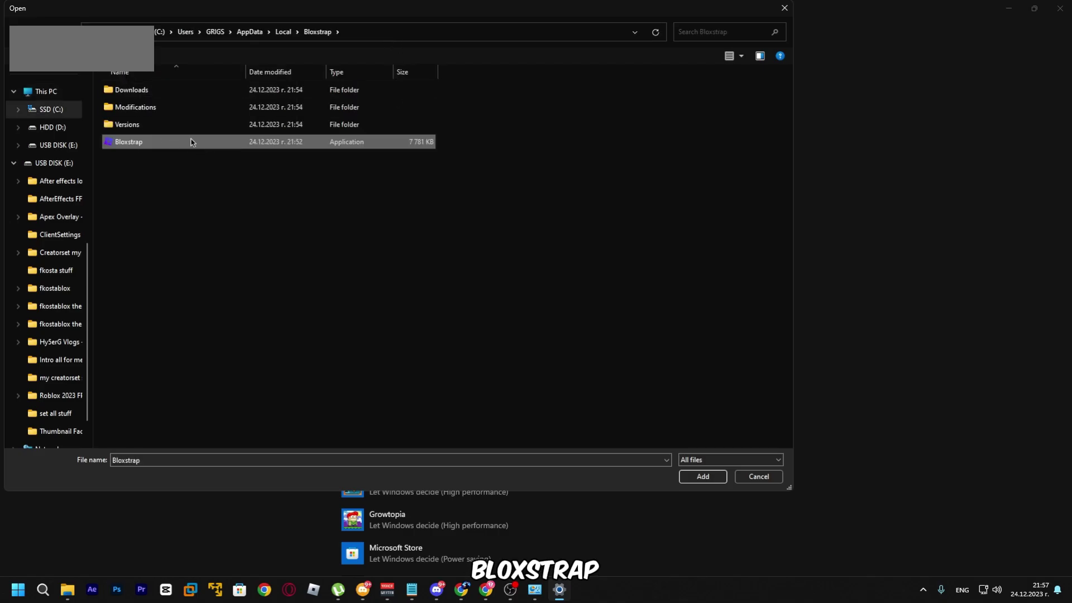
pyautogui.doubleClick(193, 144)
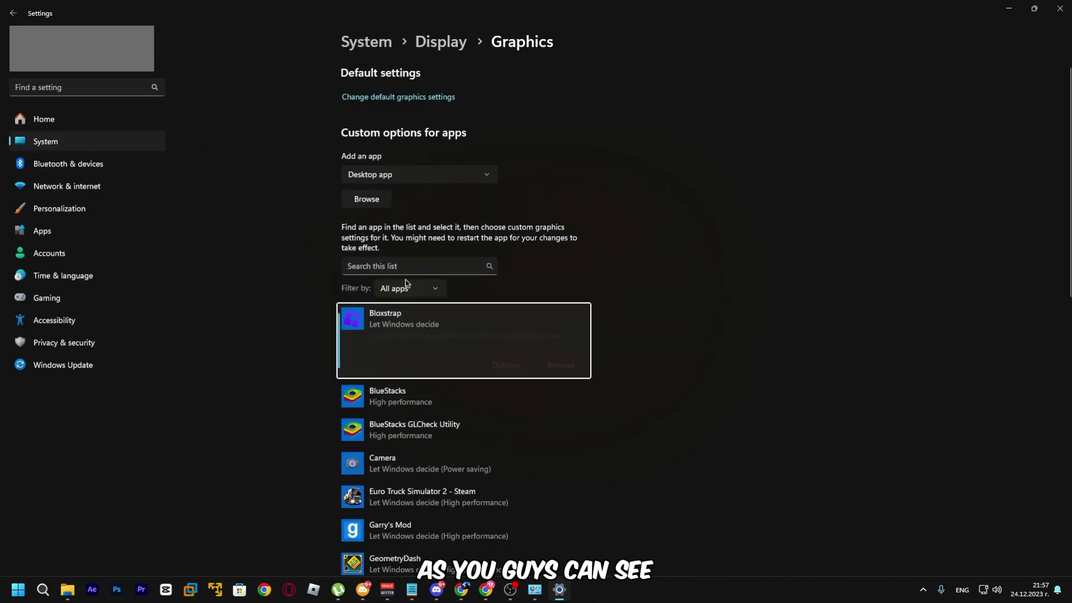
pyautogui.click(498, 364)
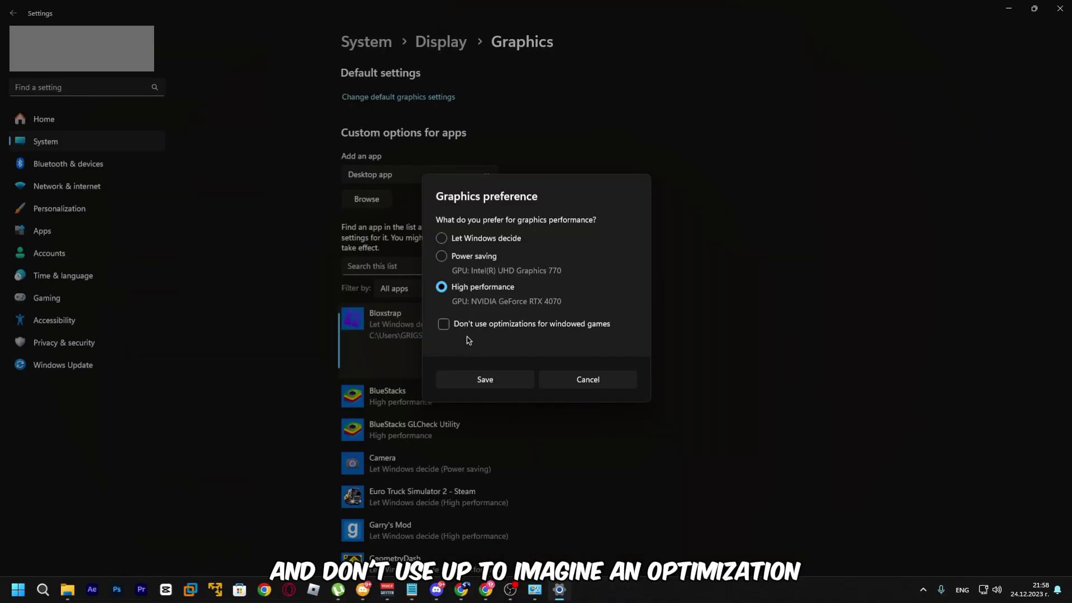
pyautogui.click(486, 380)
# Set the Roblox entry's graphics preference to High performance and save.
pyautogui.scroll(-6, 656, 378)
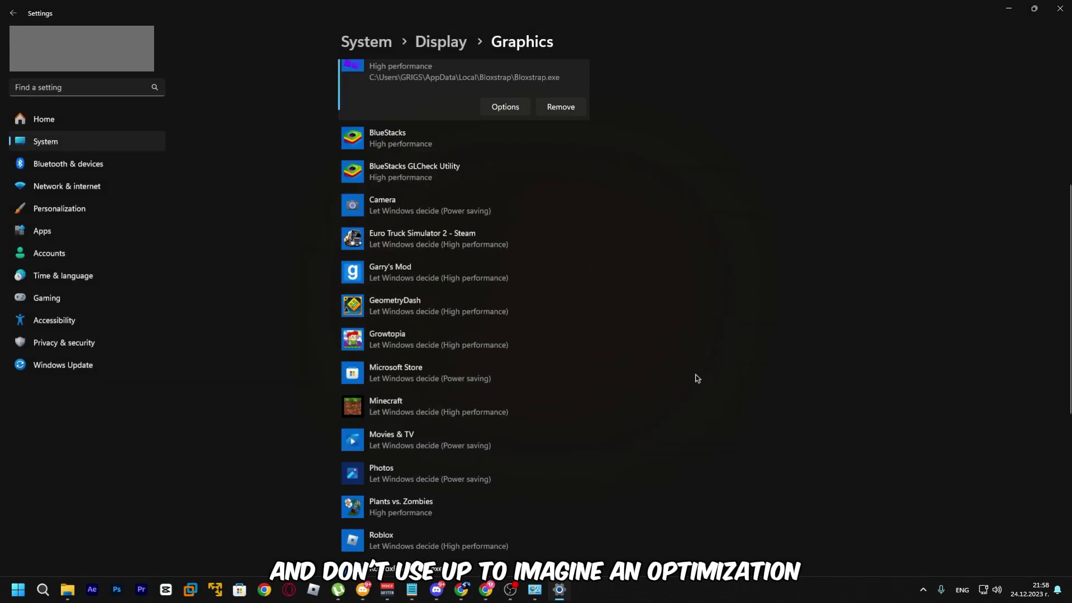
pyautogui.click(447, 411)
pyautogui.click(494, 403)
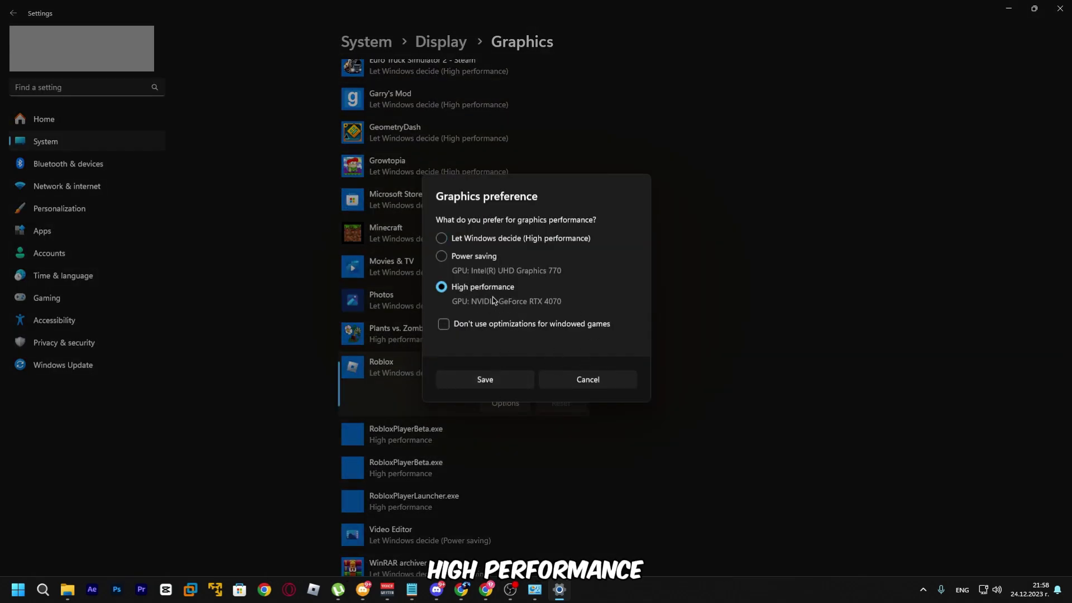
pyautogui.click(485, 380)
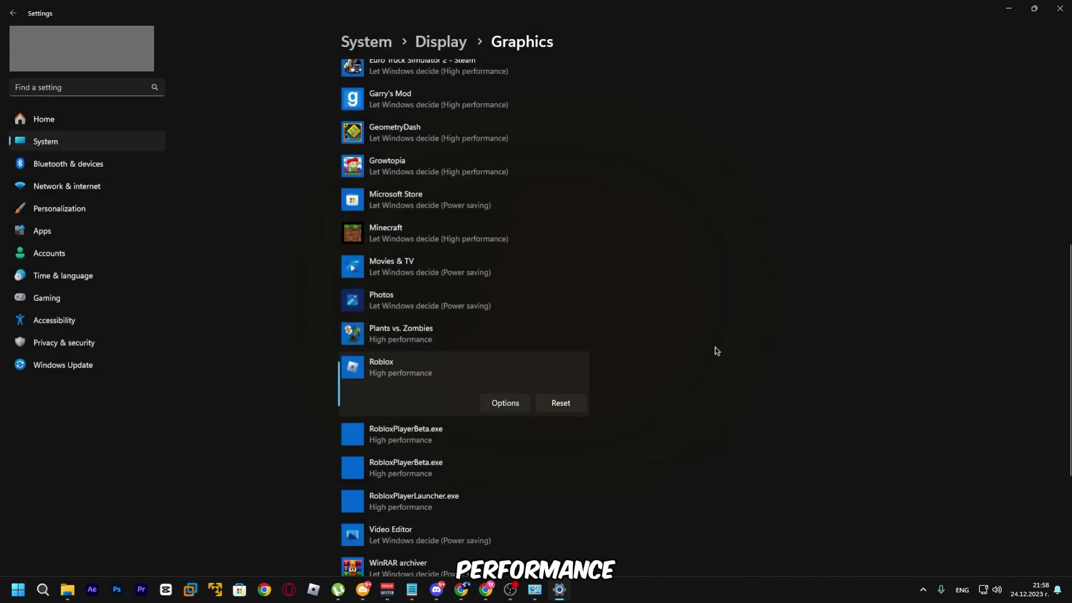
pyautogui.scroll(7, 717, 352)
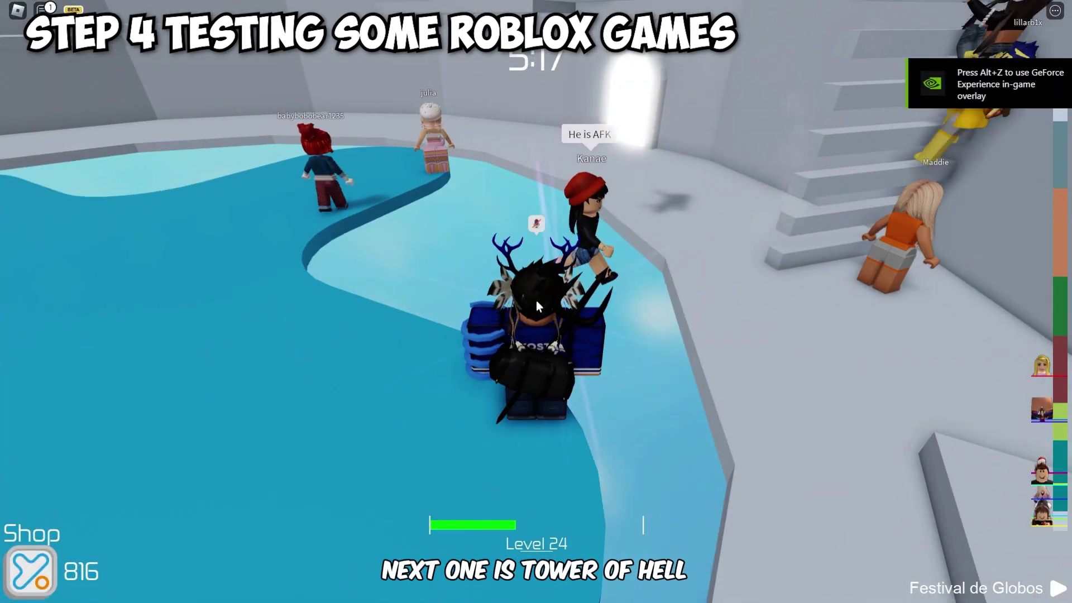
# Max out Graphics Quality in Roblox settings, hide the network stats, and resume playing.
pyautogui.press('Escape')
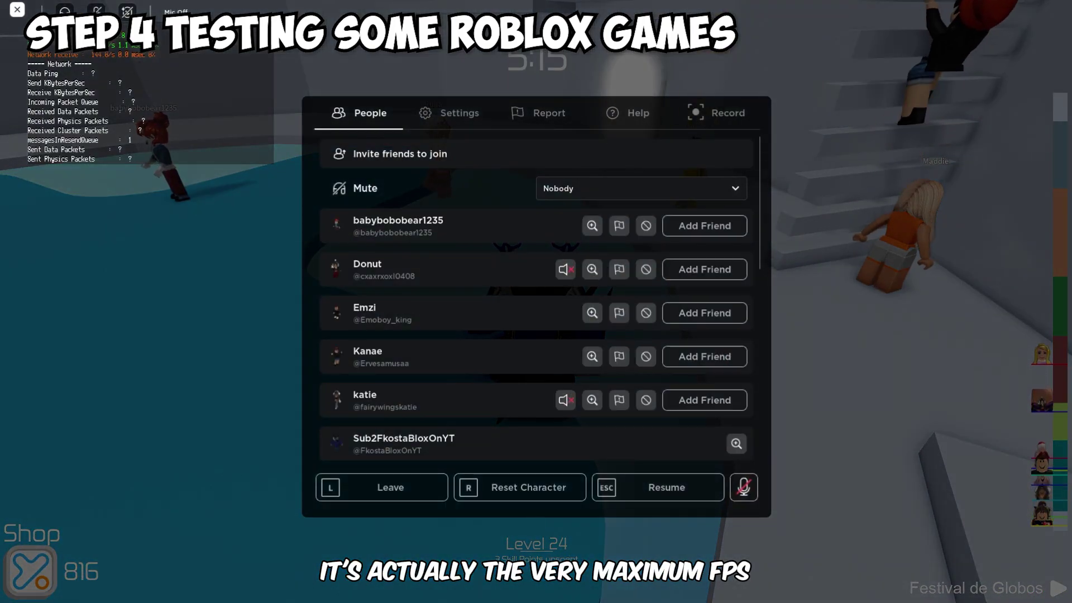
pyautogui.click(455, 111)
pyautogui.click(531, 431)
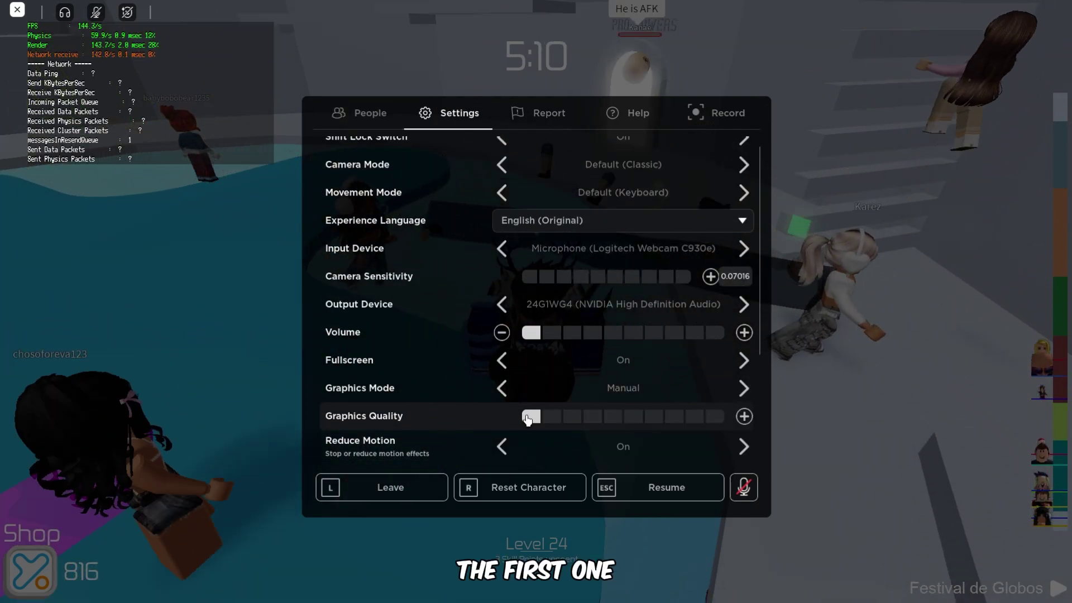
pyautogui.click(81, 38)
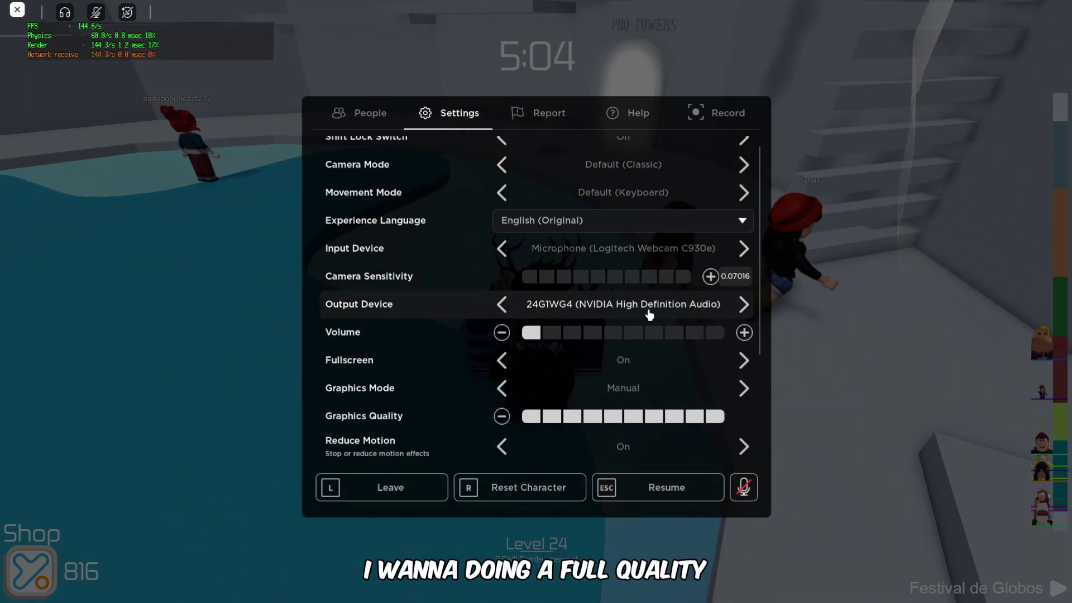
pyautogui.press('Escape')
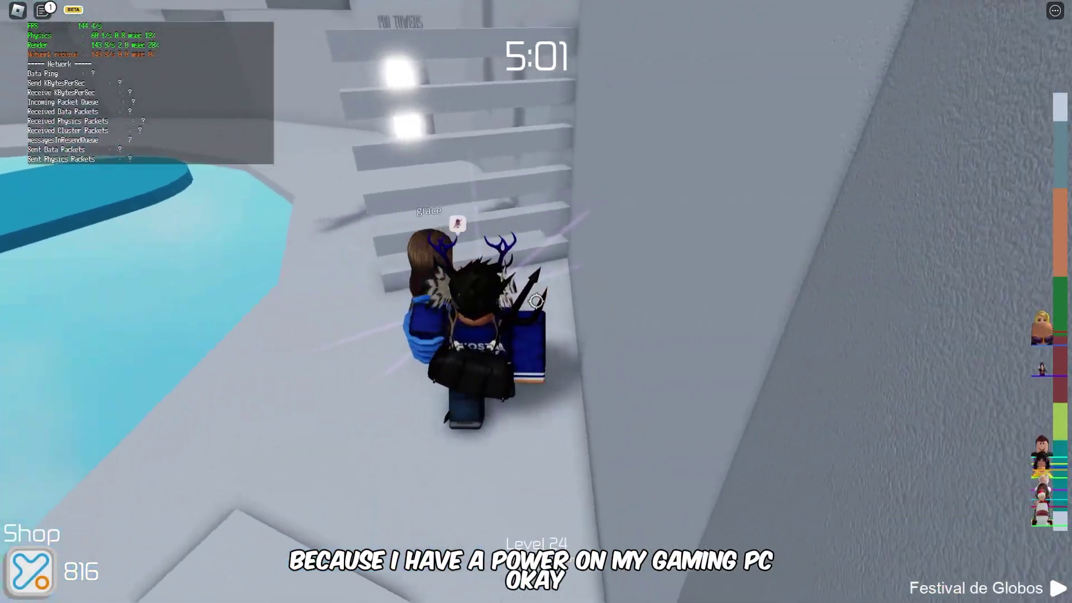
# Climb Tower of Hell's first sections to the glowing block and blue platform.
pyautogui.press('w')
pyautogui.press('space')
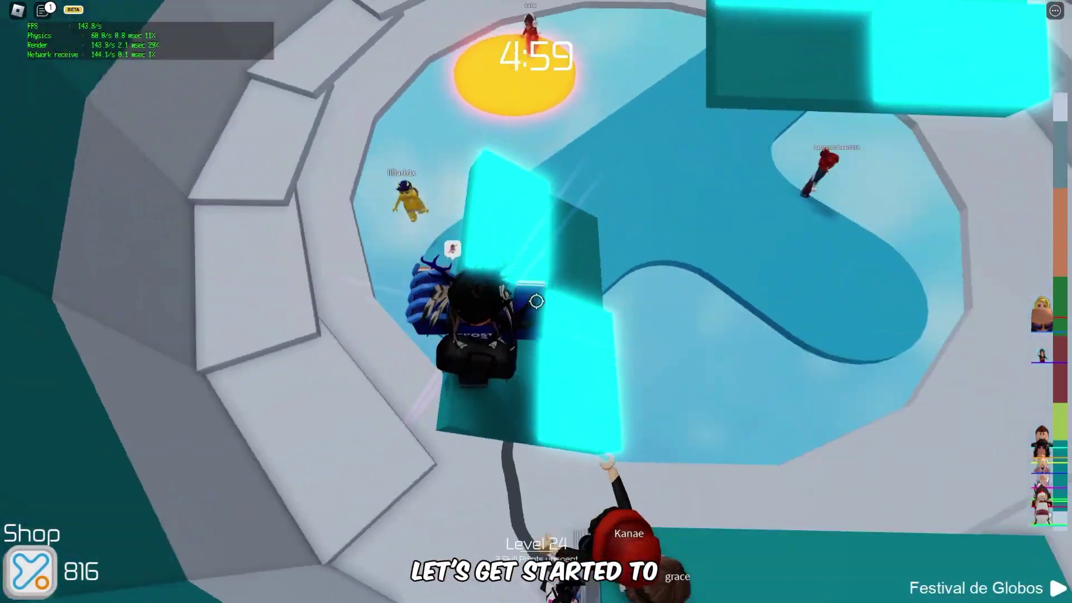
pyautogui.press('w')
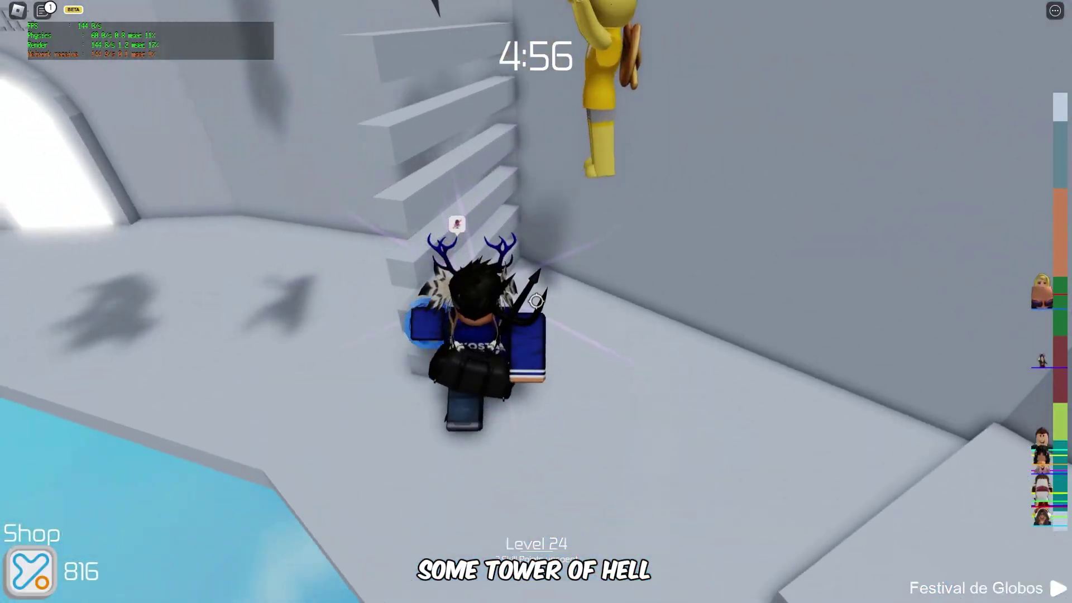
pyautogui.press('w')
pyautogui.press('space')
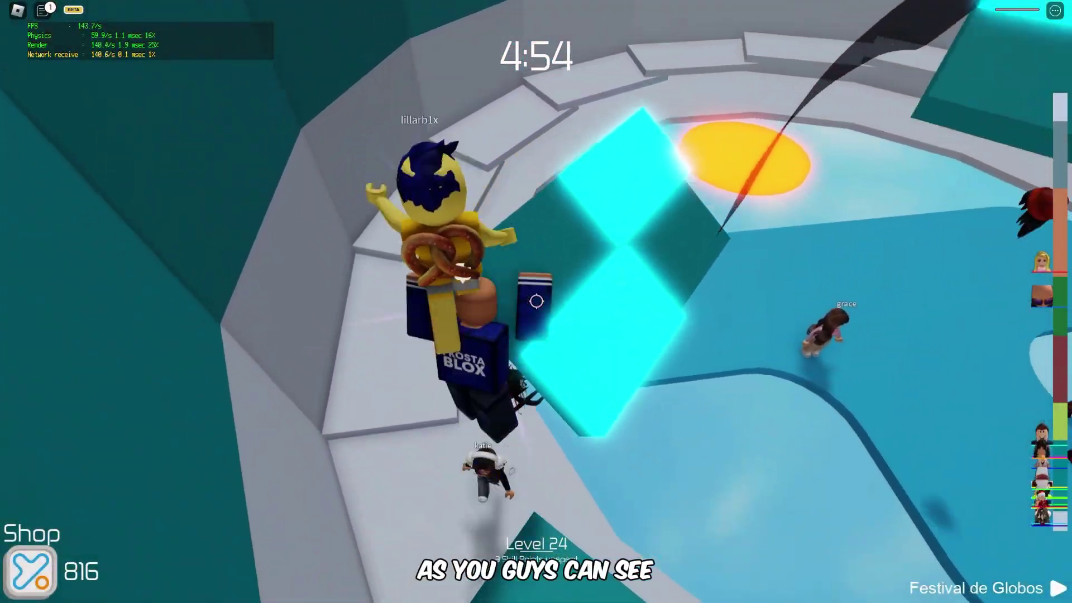
pyautogui.press('shift')
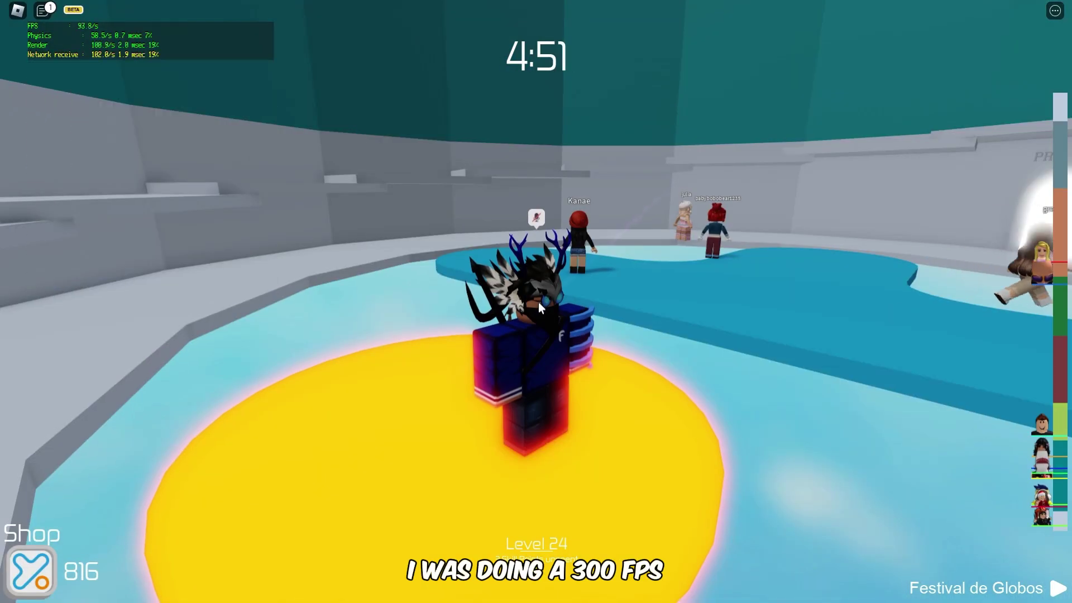
pyautogui.press('w')
pyautogui.press('shift')
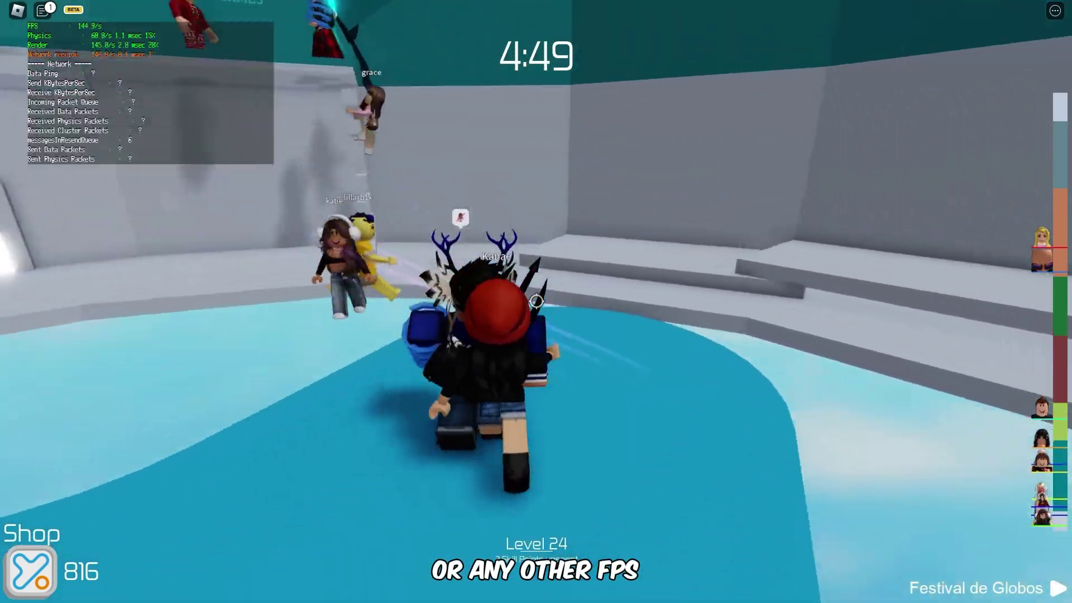
# Cross the pool and checkered platforms, then climb the white ladder to the teal platform.
pyautogui.press('w')
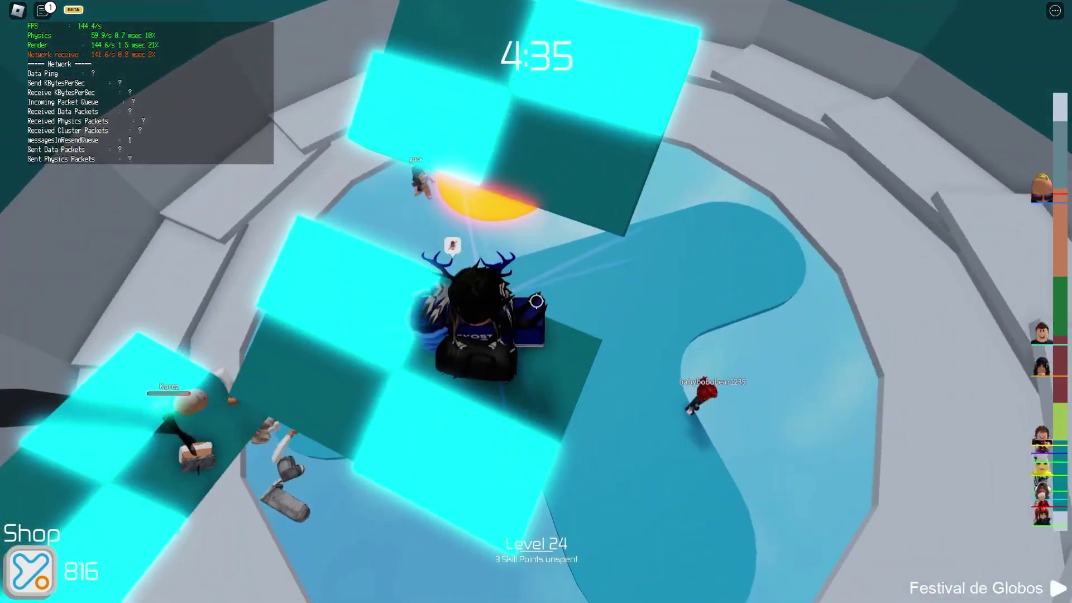
pyautogui.press('w')
pyautogui.press('space')
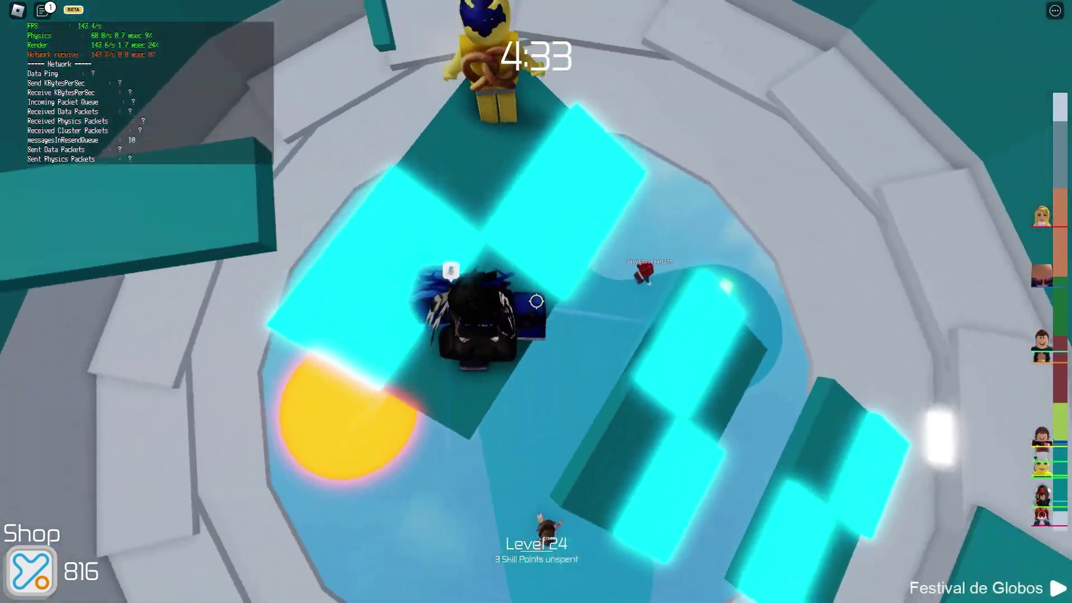
pyautogui.press('w')
pyautogui.press('space')
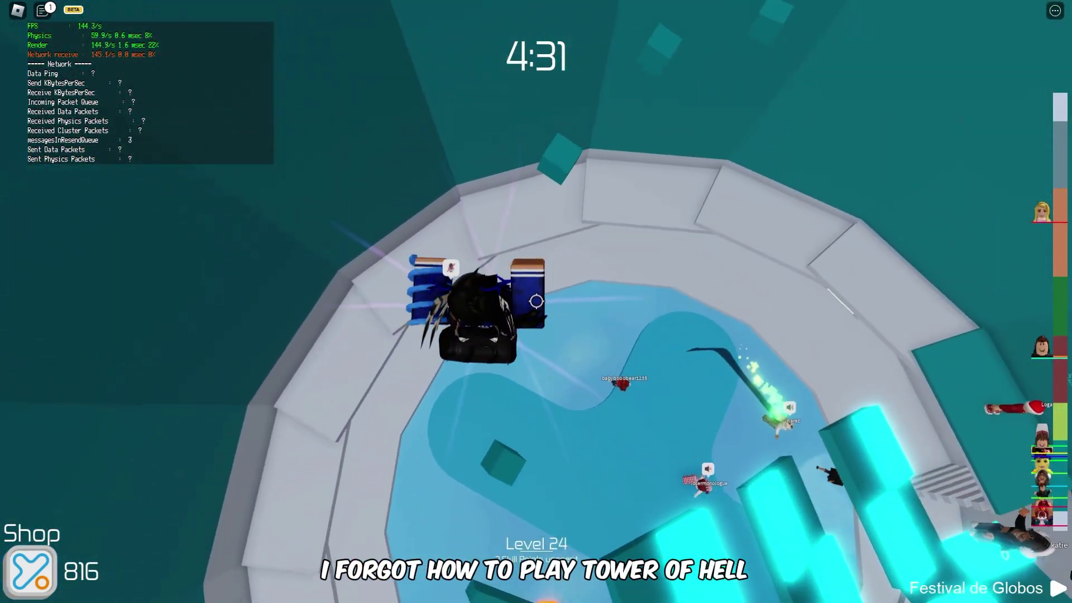
pyautogui.press('w')
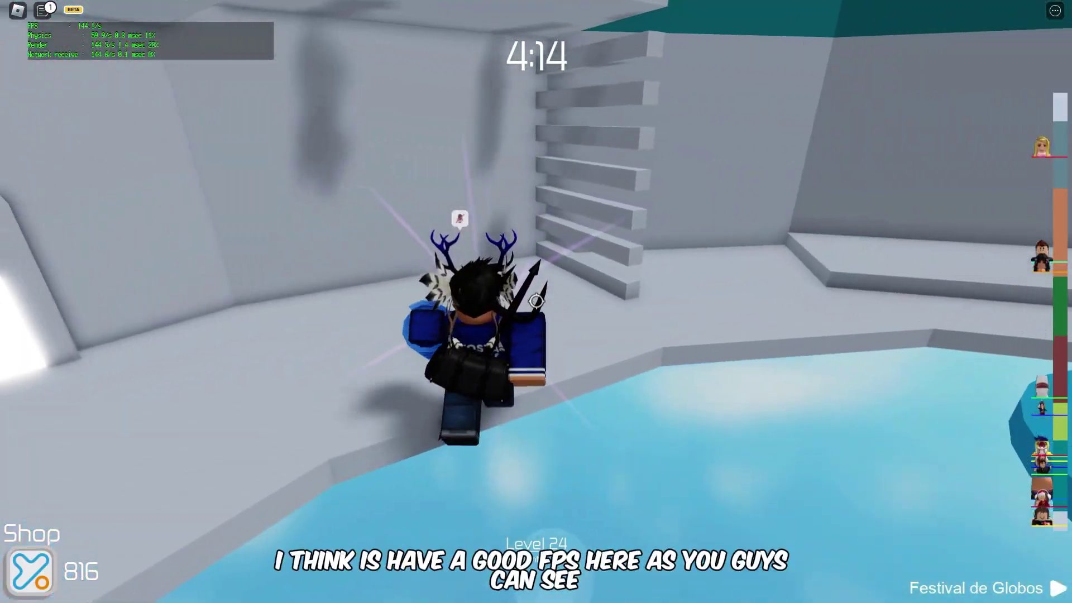
pyautogui.press('w')
pyautogui.press('shift')
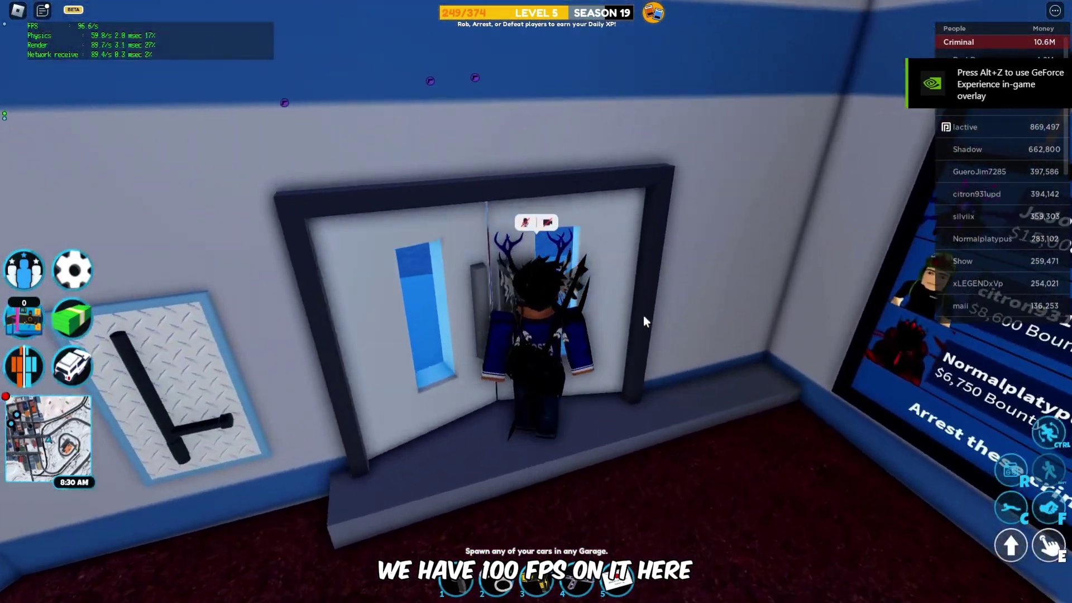
# Spawn the motorcycle from the Jailbreak garage list and mount it.
pyautogui.press('w')
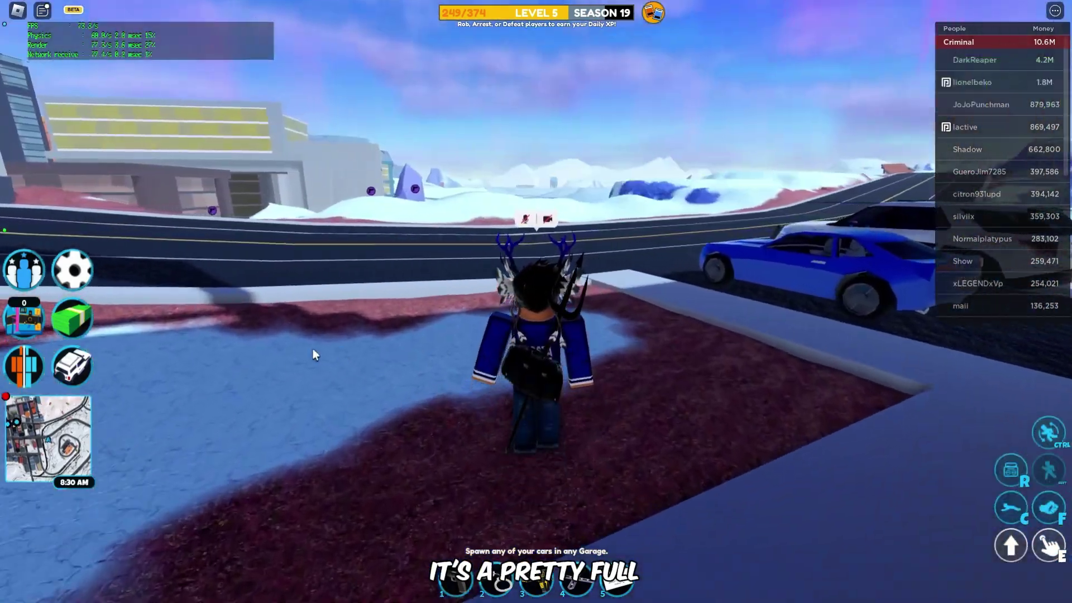
pyautogui.click(85, 377)
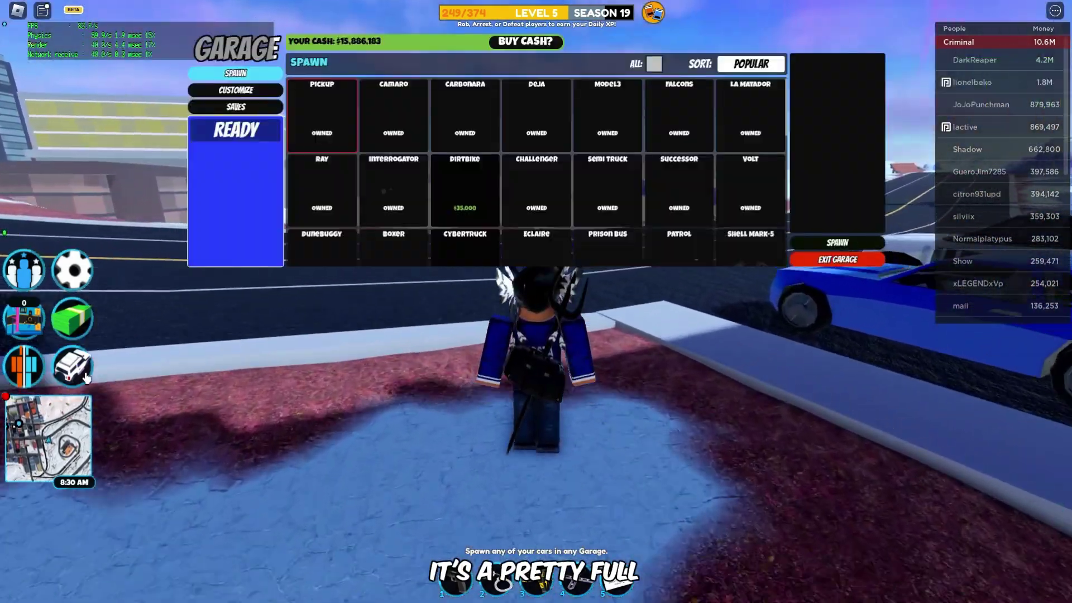
pyautogui.press('w')
pyautogui.click(676, 64)
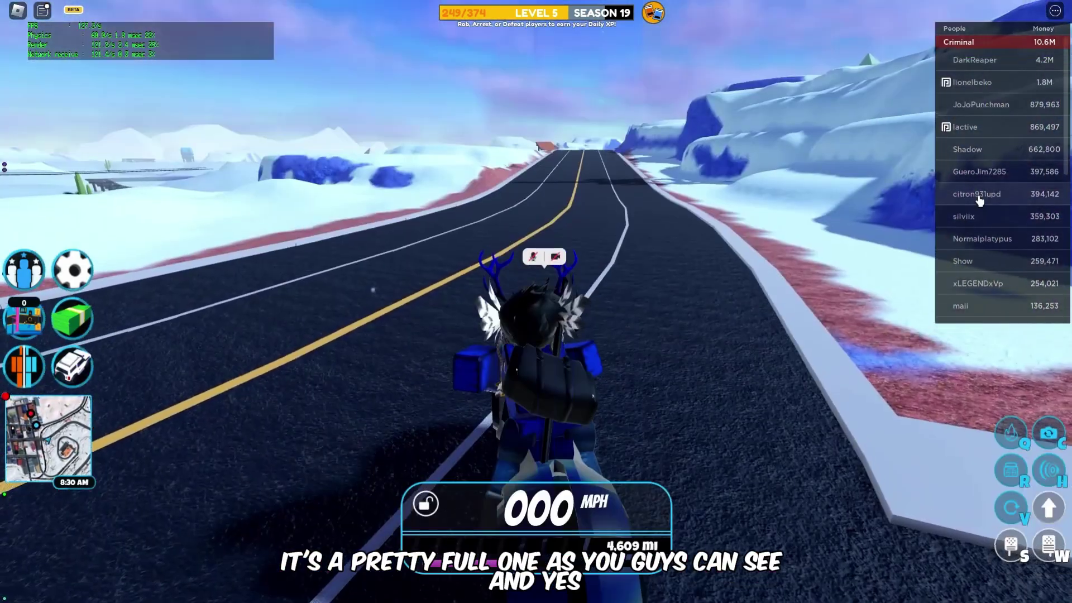
pyautogui.scroll(-5, 981, 201)
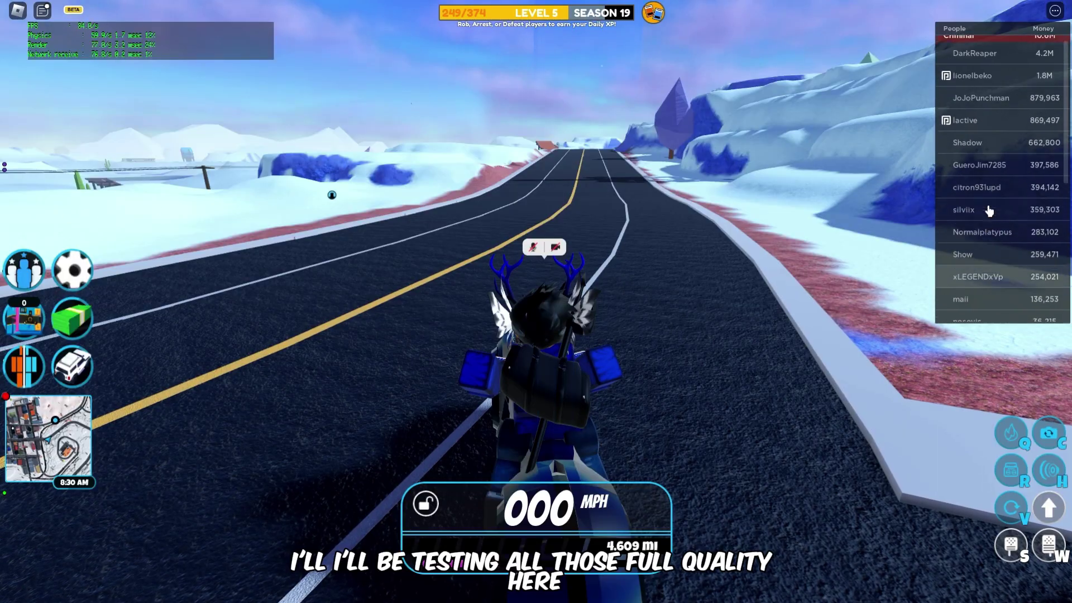
# Ride the motorcycle through the city toward the snowy bridge road.
pyautogui.press('w')
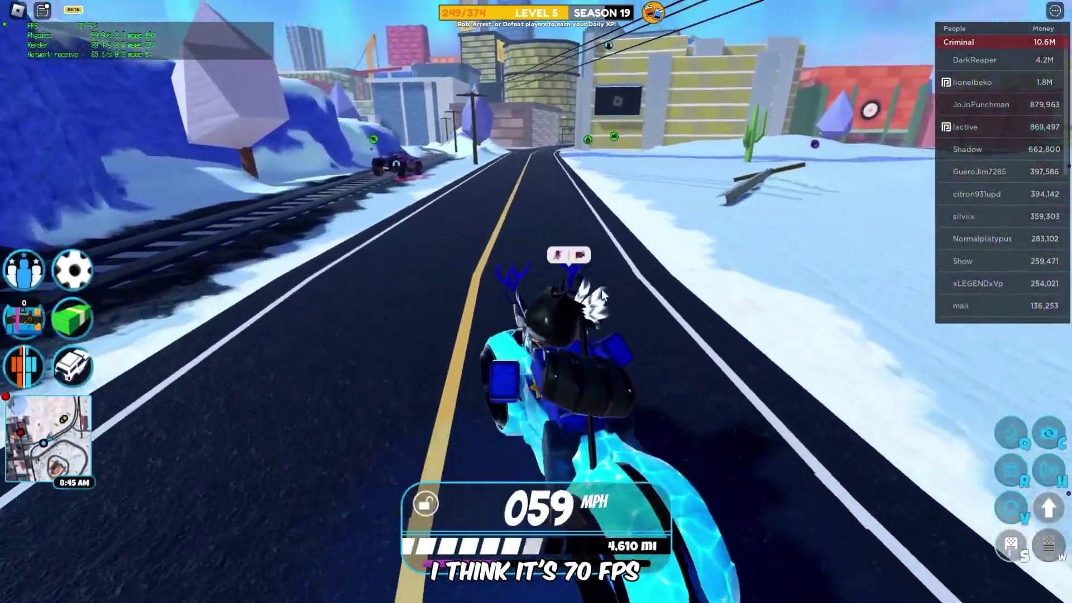
pyautogui.press('w')
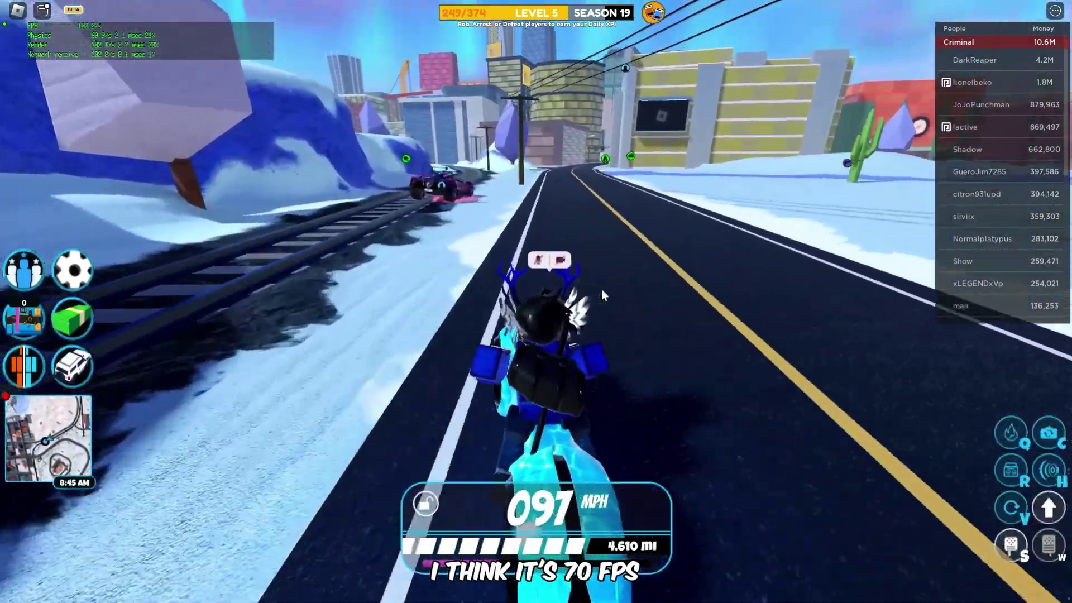
pyautogui.press('w')
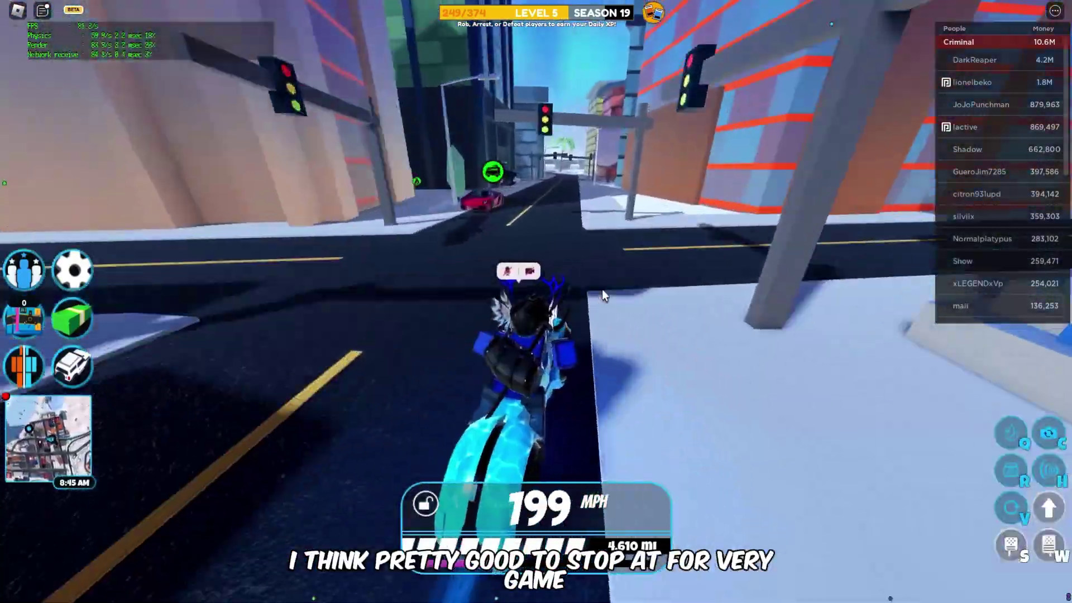
pyautogui.press('w')
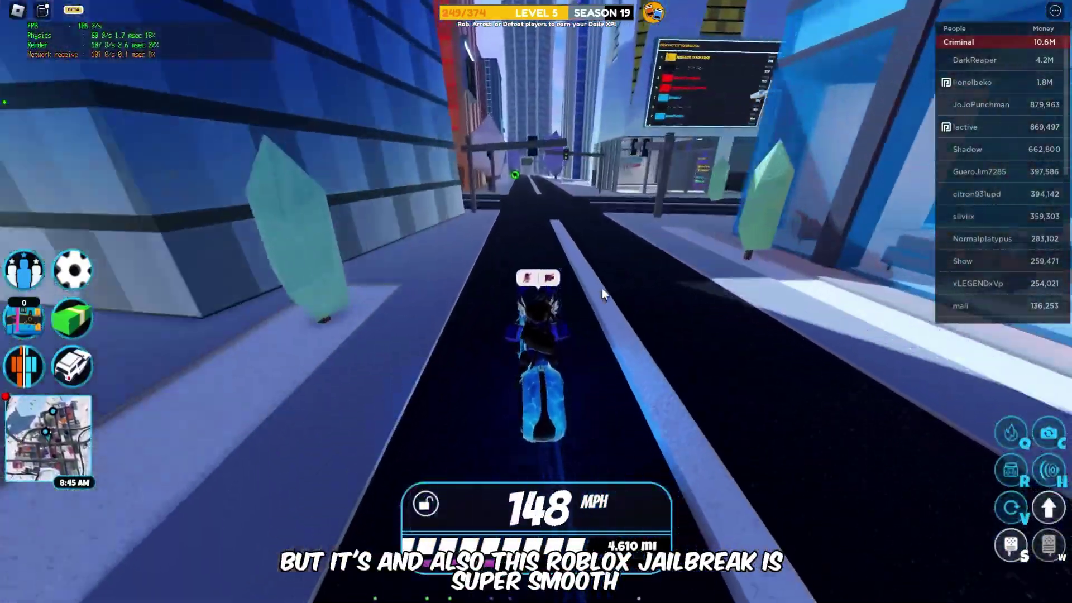
pyautogui.press('w')
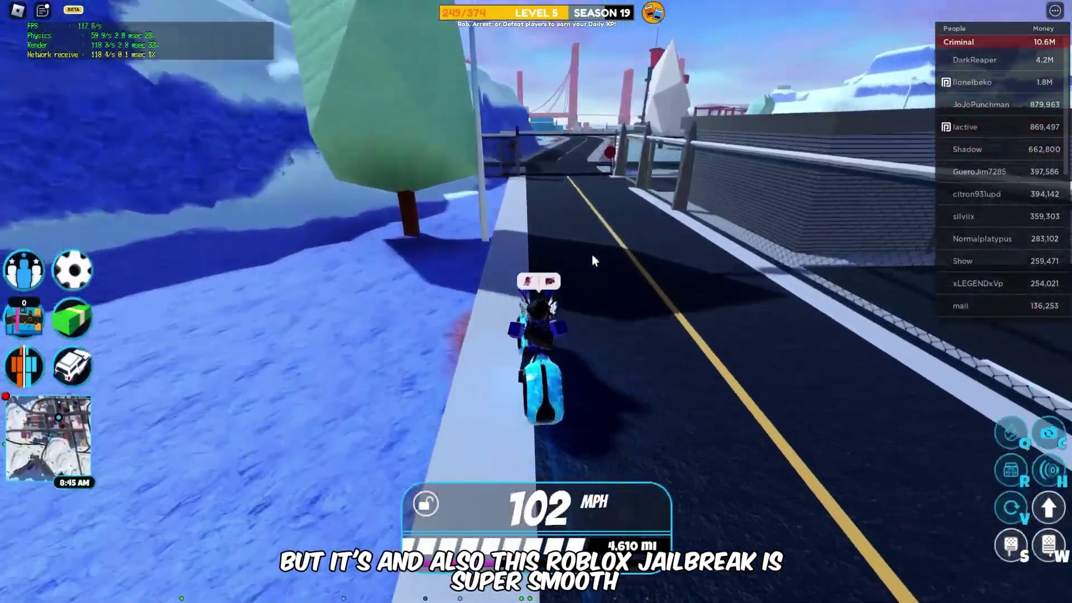
# Lower Graphics Quality in the Esc menu settings and resume riding.
pyautogui.press('Escape')
pyautogui.click(469, 114)
pyautogui.click(535, 434)
pyautogui.press('Escape')
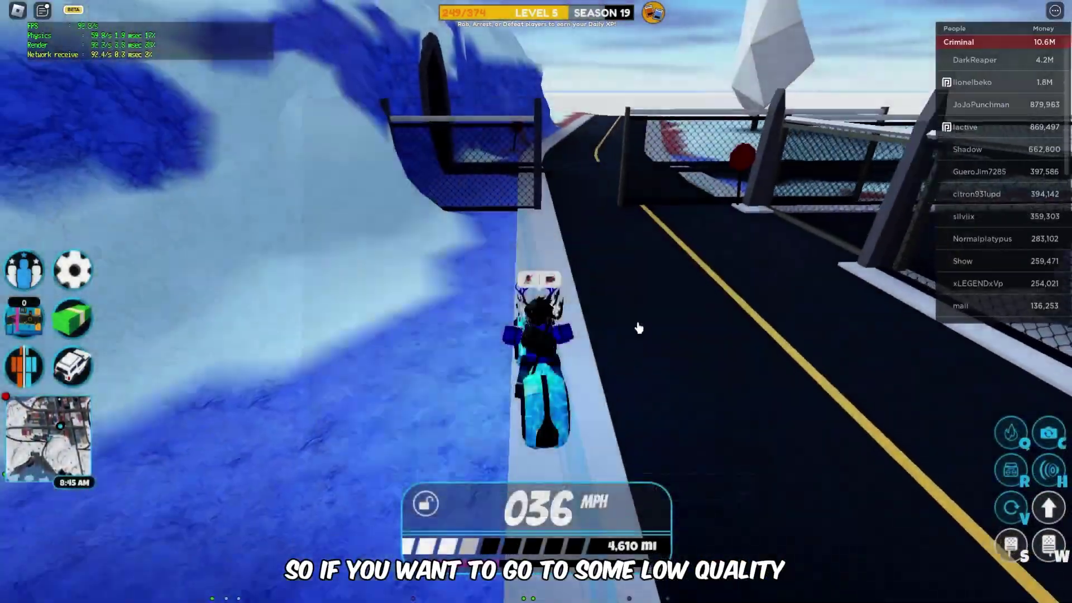
pyautogui.press('w')
pyautogui.press('w')
pyautogui.hotkey('ctrl', 'shift', 'F3')
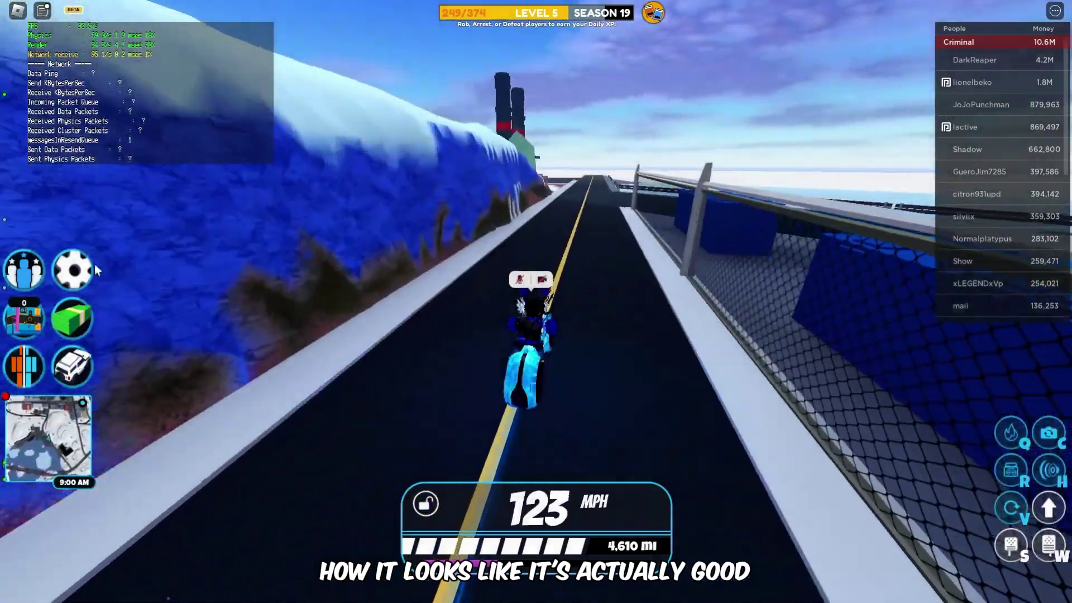
# Turn off Sun Shadows and Light Shadows in Jailbreak's game settings.
pyautogui.click(73, 270)
pyautogui.scroll(-5, 400, 330)
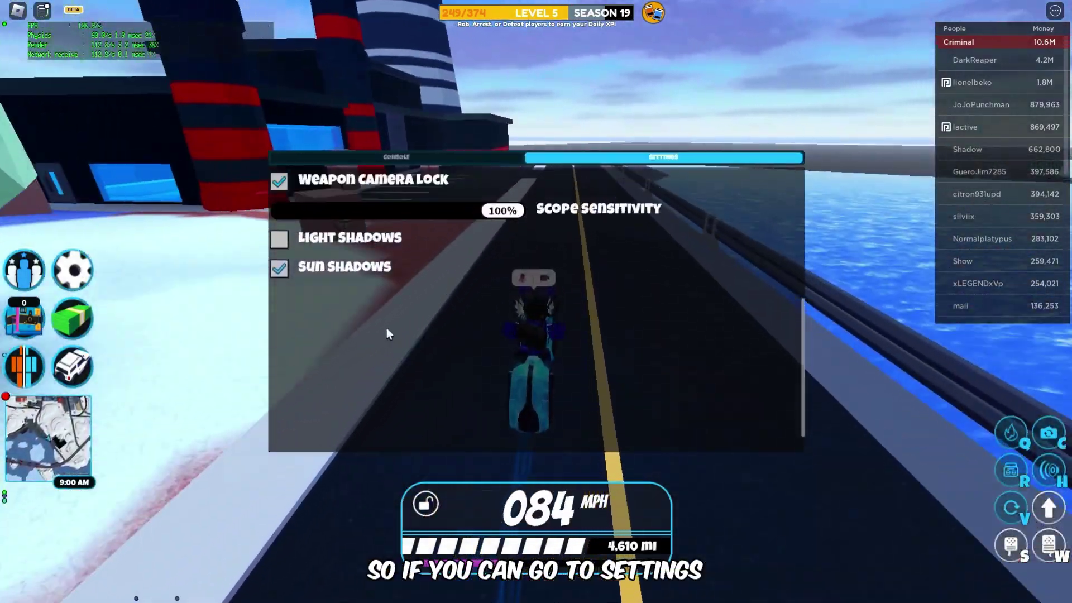
pyautogui.scroll(2, 386, 328)
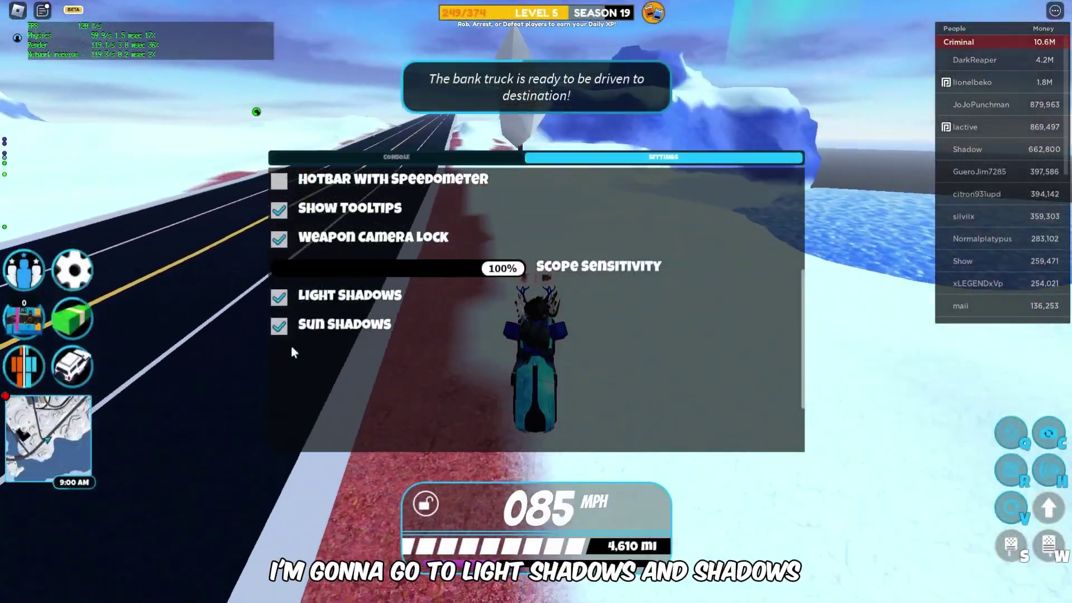
pyautogui.click(281, 327)
pyautogui.click(278, 298)
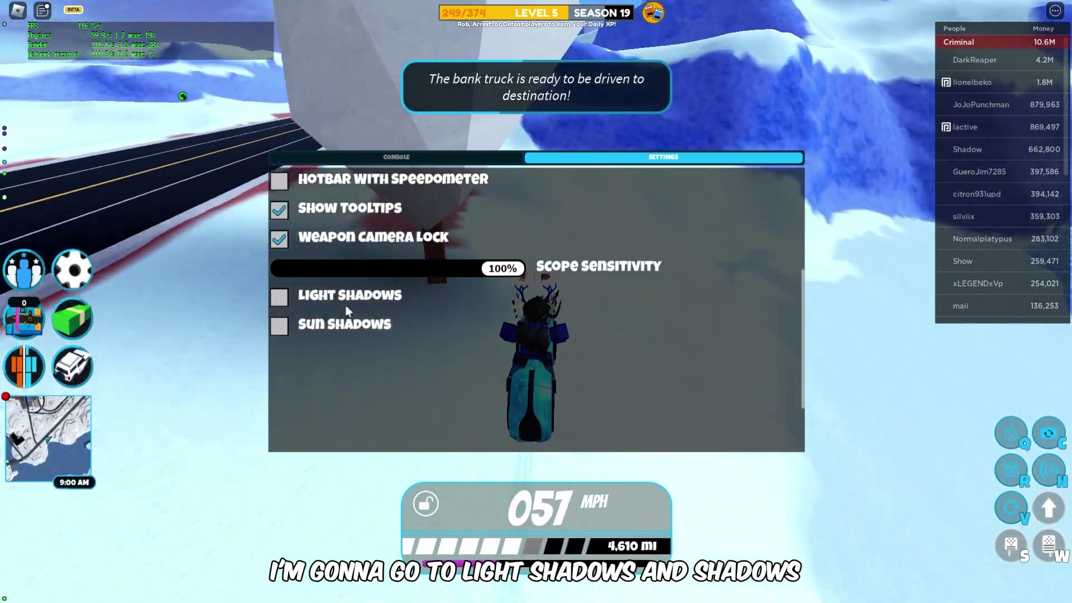
pyautogui.scroll(4, 378, 265)
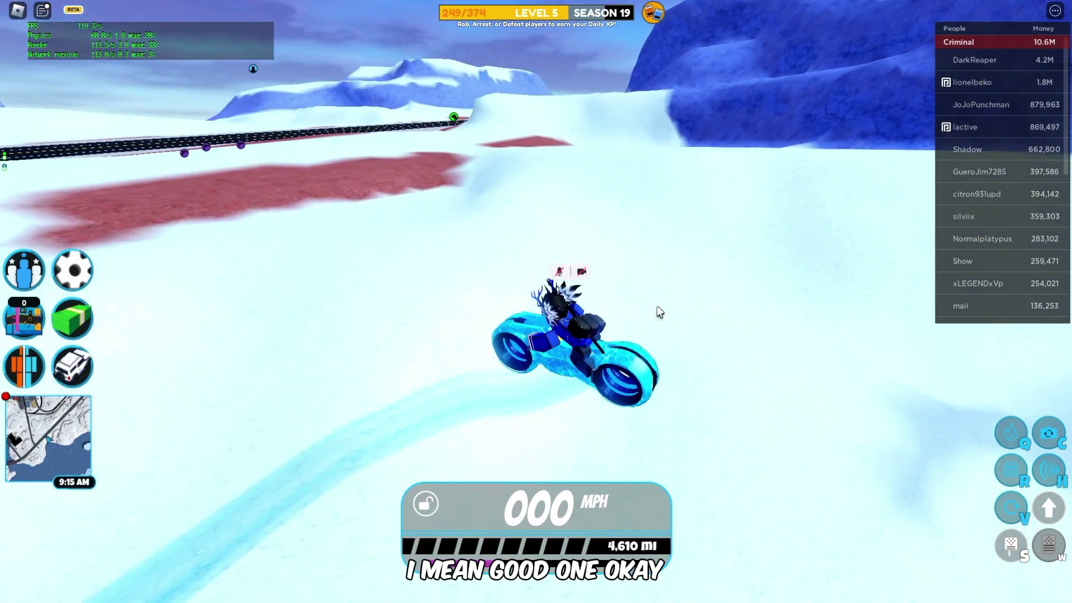
# Ride the bike across the snow, raise Graphics Quality to maximum, and keep riding.
pyautogui.press('w')
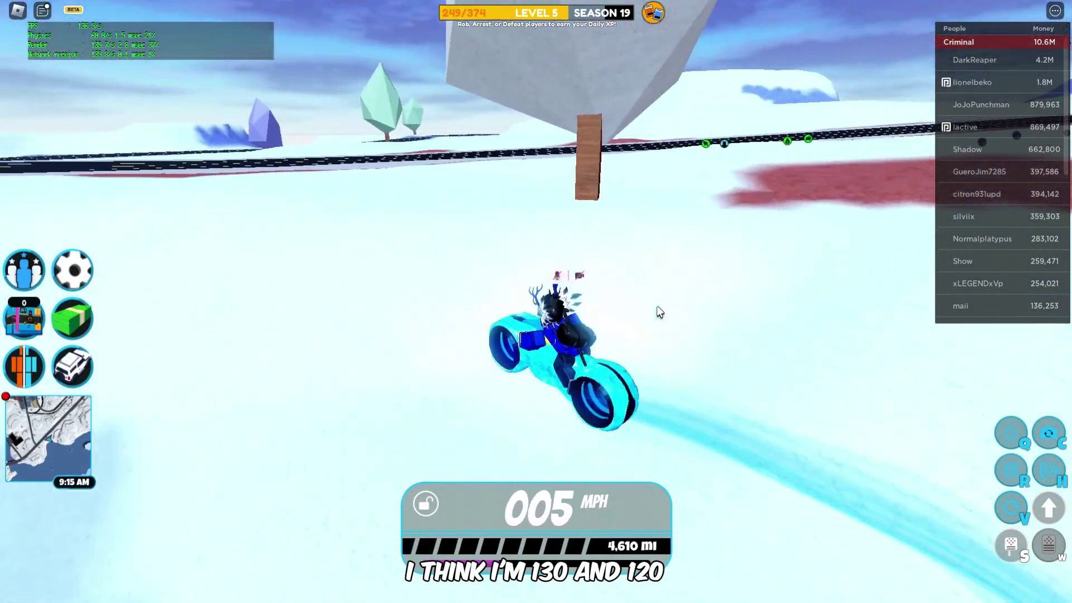
pyautogui.press('w')
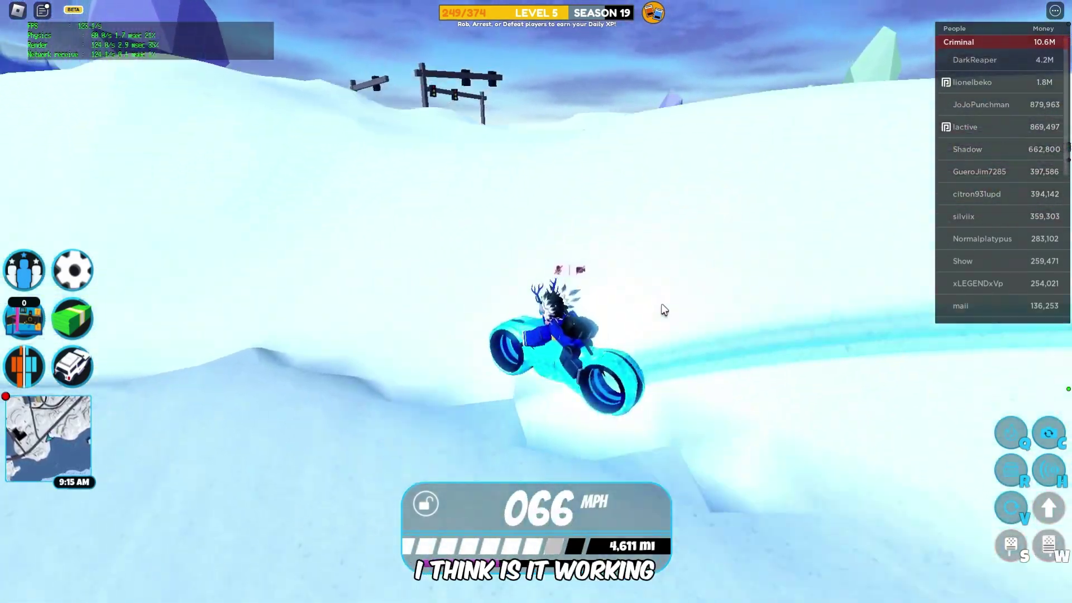
pyautogui.rightClick(665, 309)
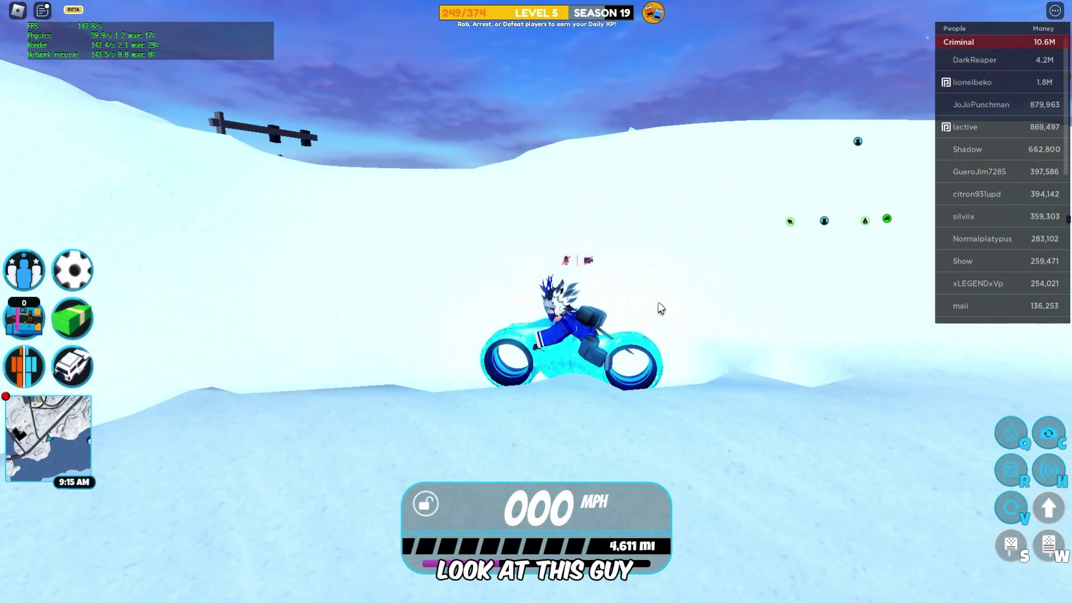
pyautogui.press('Escape')
pyautogui.click(450, 114)
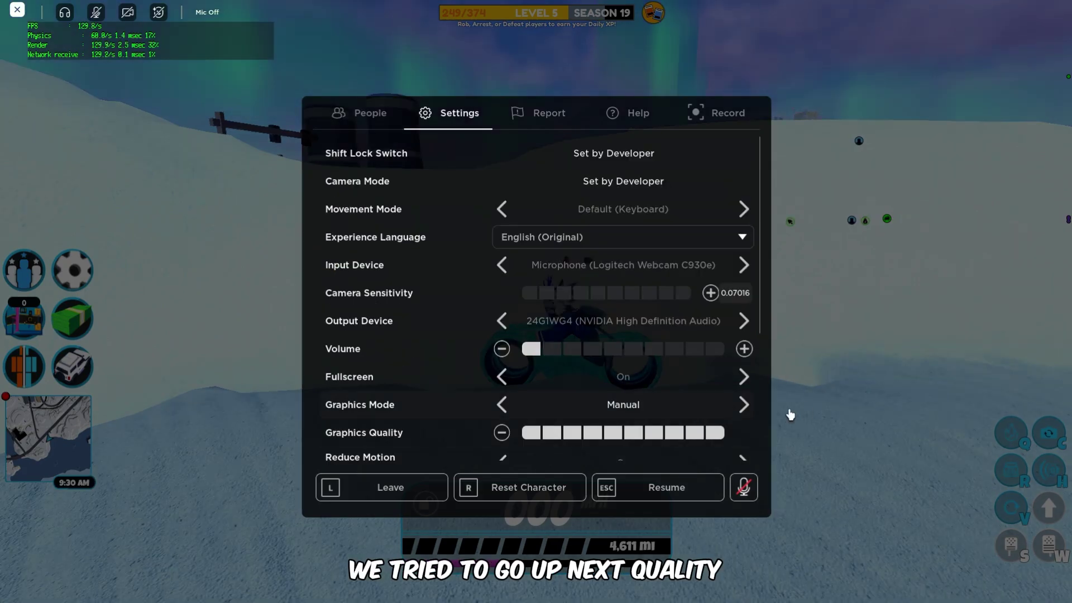
pyautogui.press('Escape')
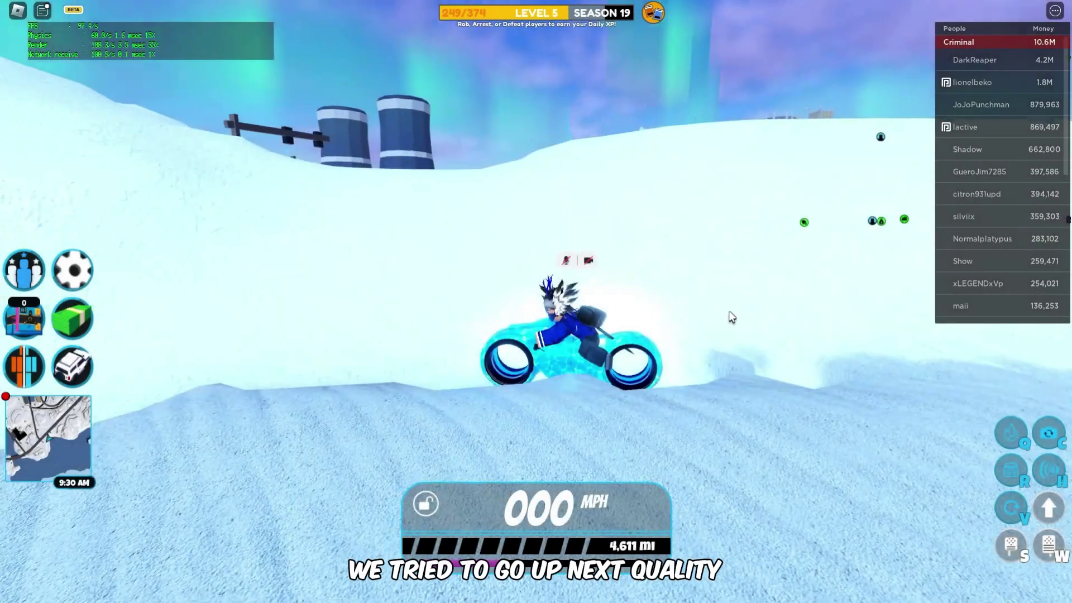
pyautogui.press('w')
pyautogui.press('d')
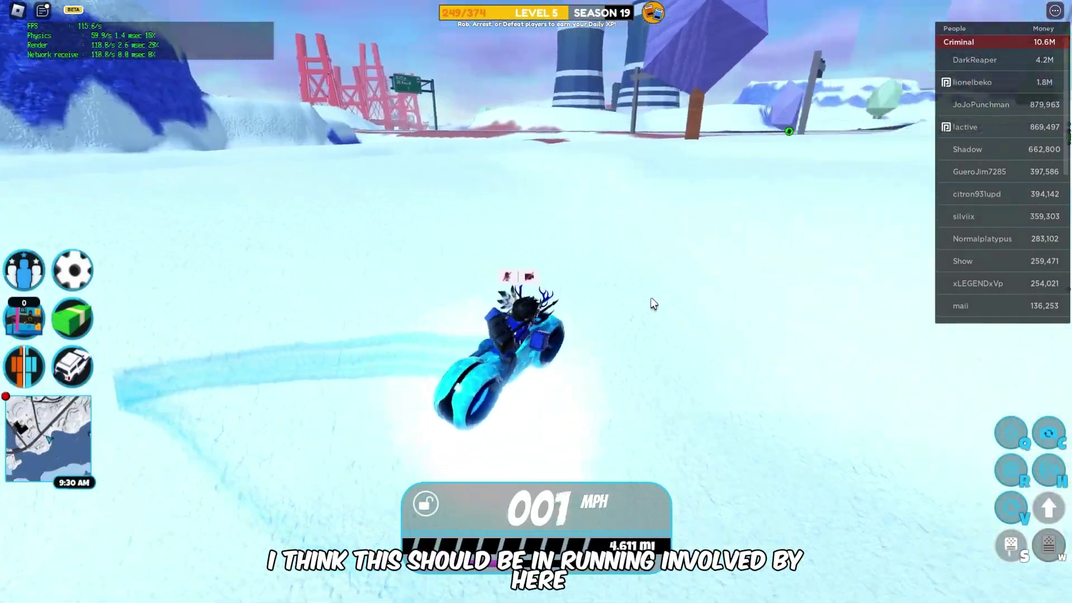
pyautogui.press('w')
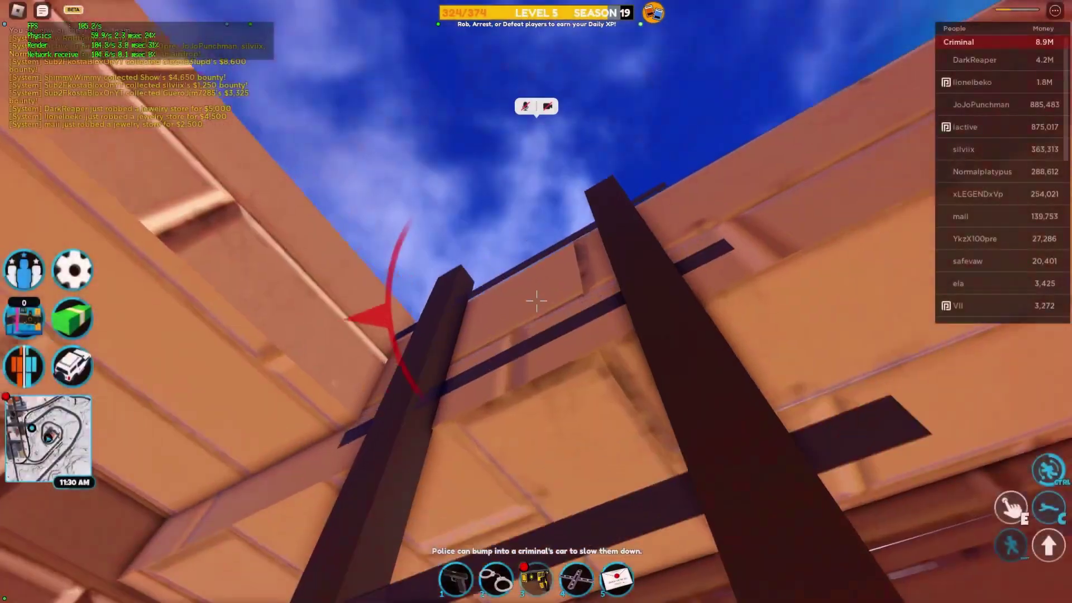
# Switch to the gun and fire repeatedly at the rooftop enemy.
pyautogui.press('1')
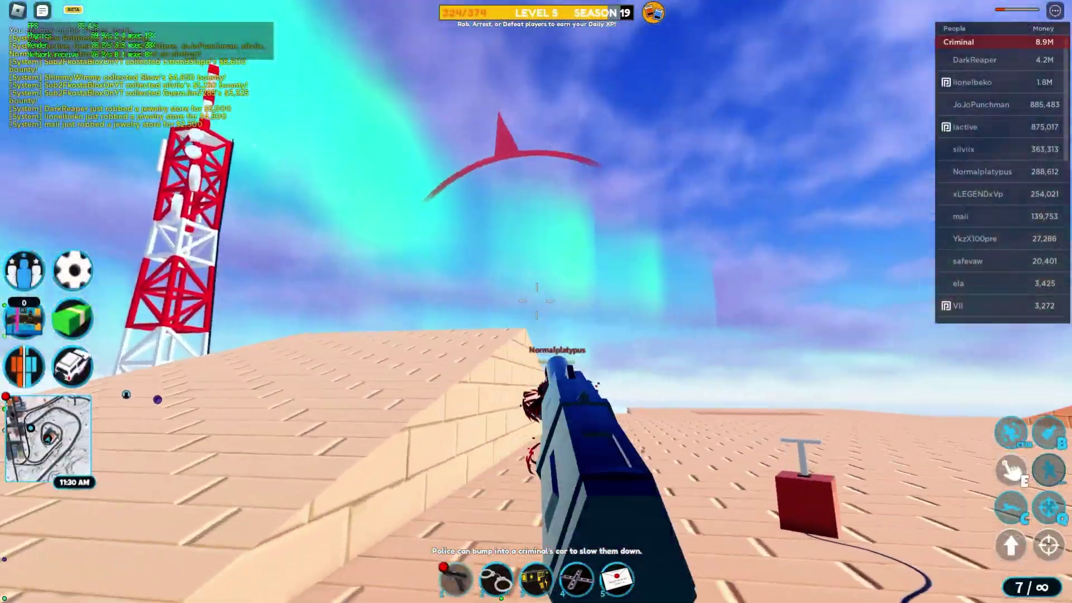
pyautogui.click(536, 301)
pyautogui.press('3')
pyautogui.press('1')
pyautogui.click(537, 301)
pyautogui.click(537, 301)
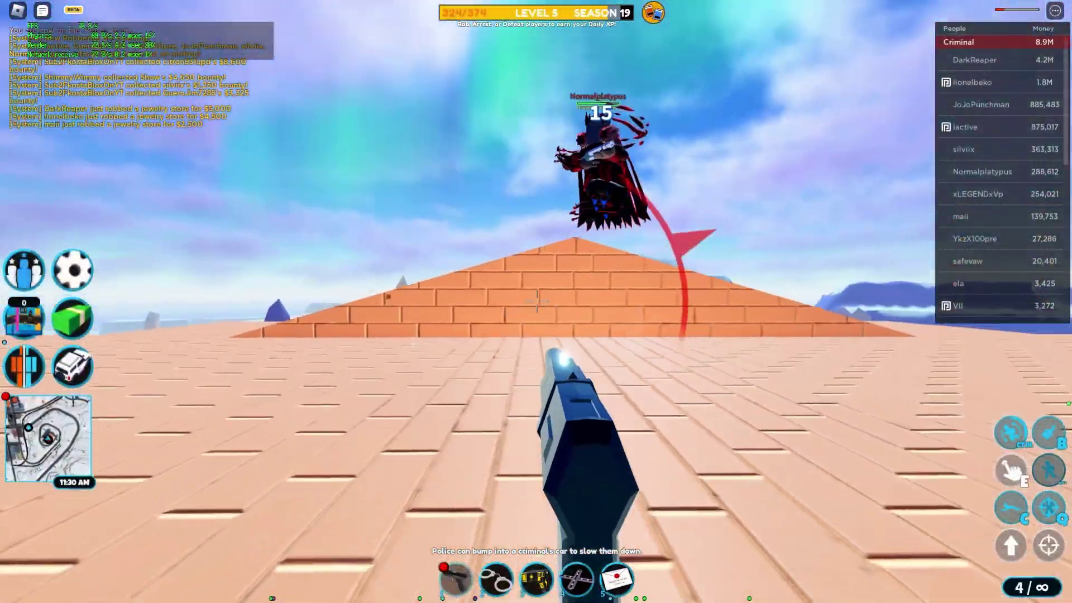
pyautogui.click(537, 301)
pyautogui.click(537, 301)
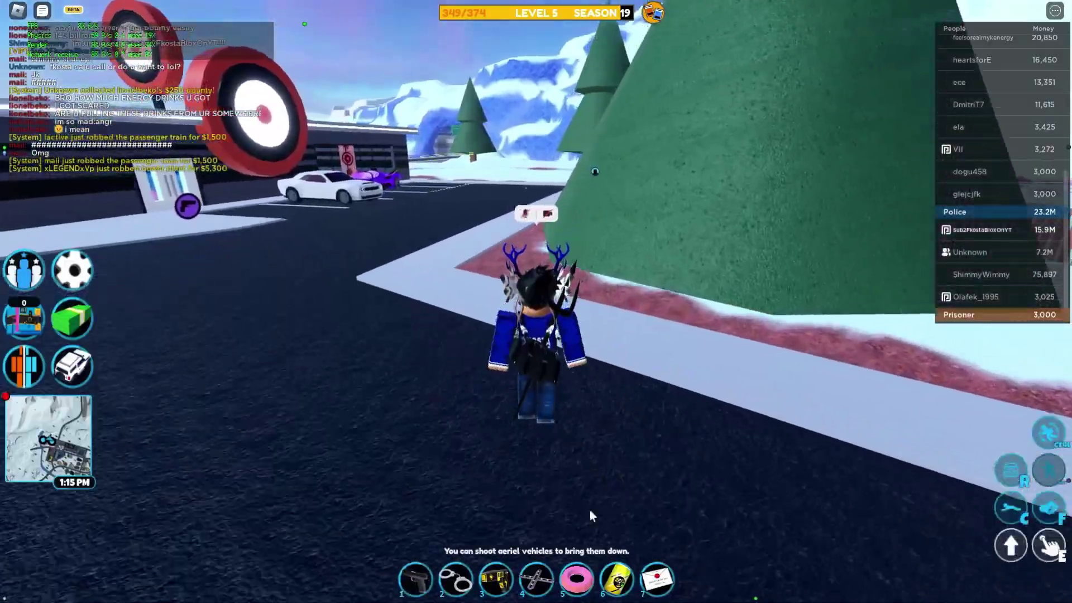
# Drink the energy drink, equip handcuffs, chase and arrest the prisoner.
pyautogui.click(617, 580)
pyautogui.press('w')
pyautogui.click(622, 290)
pyautogui.press('shift')
pyautogui.press('2')
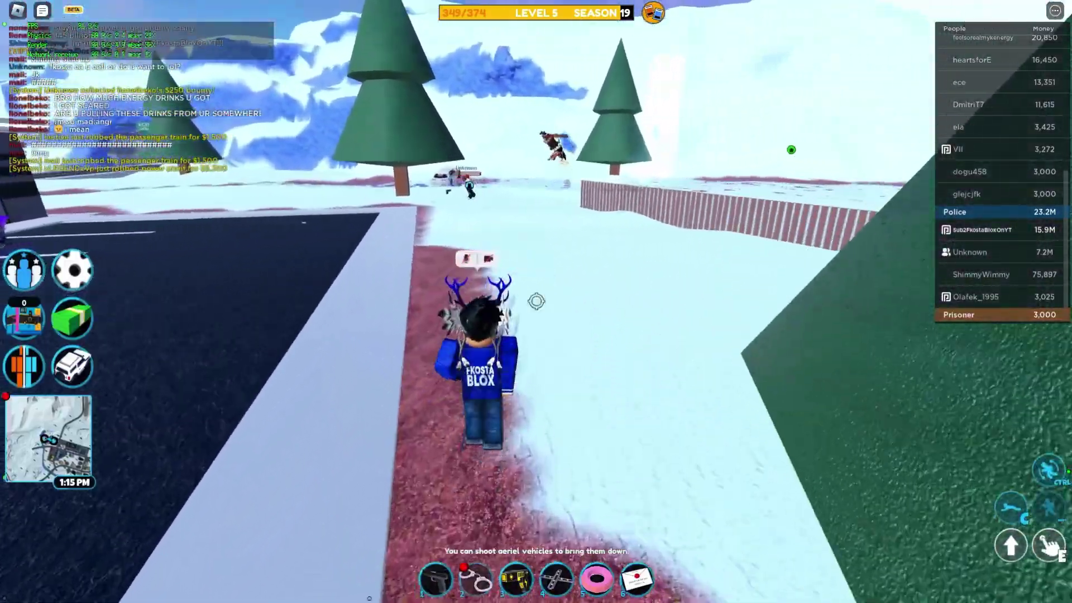
pyautogui.press('ctrl')
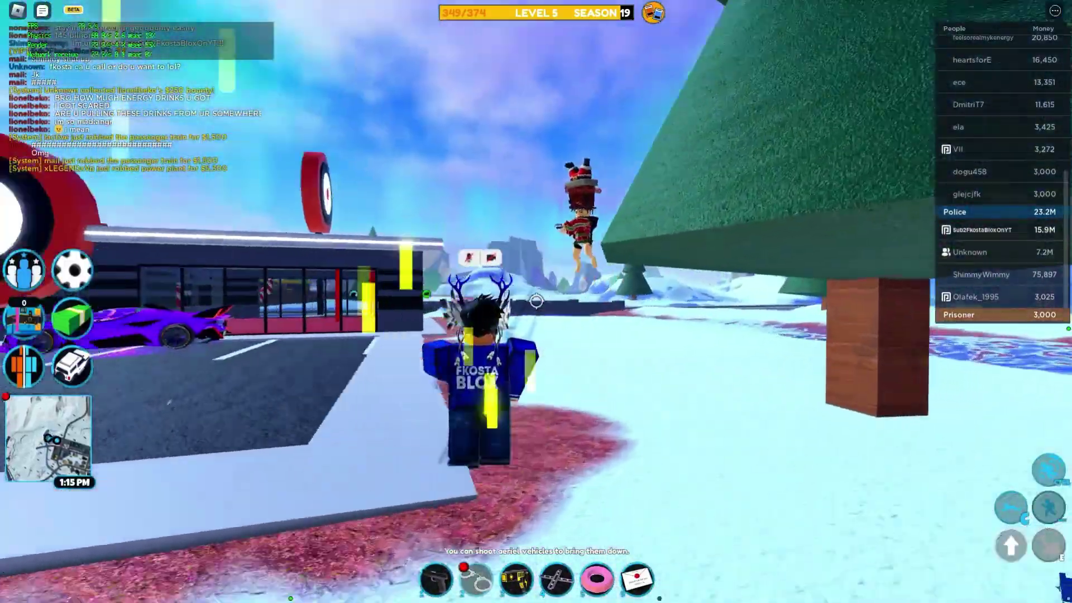
pyautogui.press('w')
pyautogui.press('e')
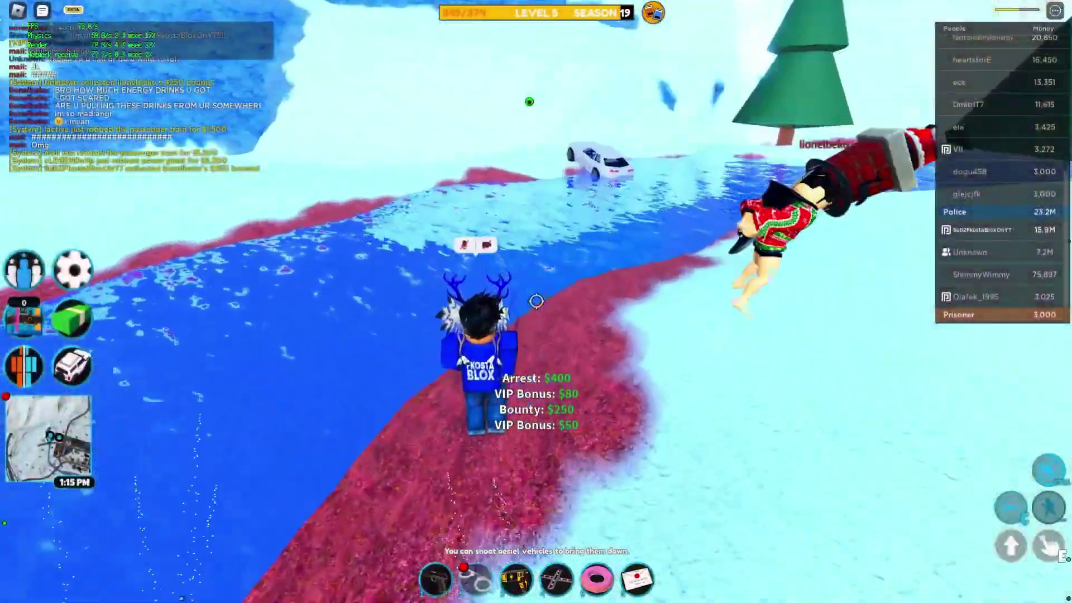
pyautogui.press('w')
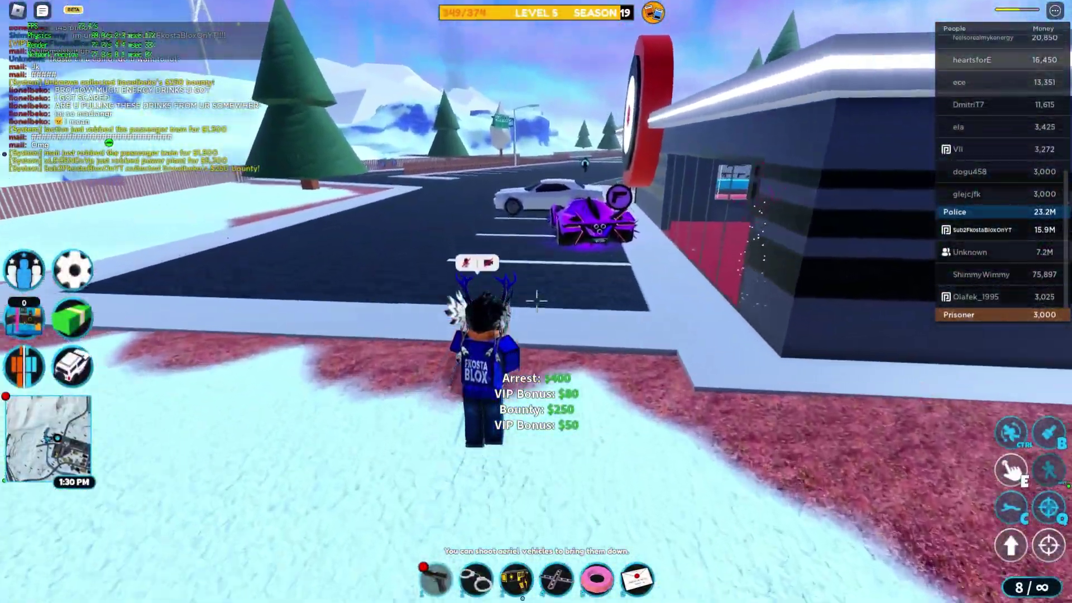
pyautogui.press('shift')
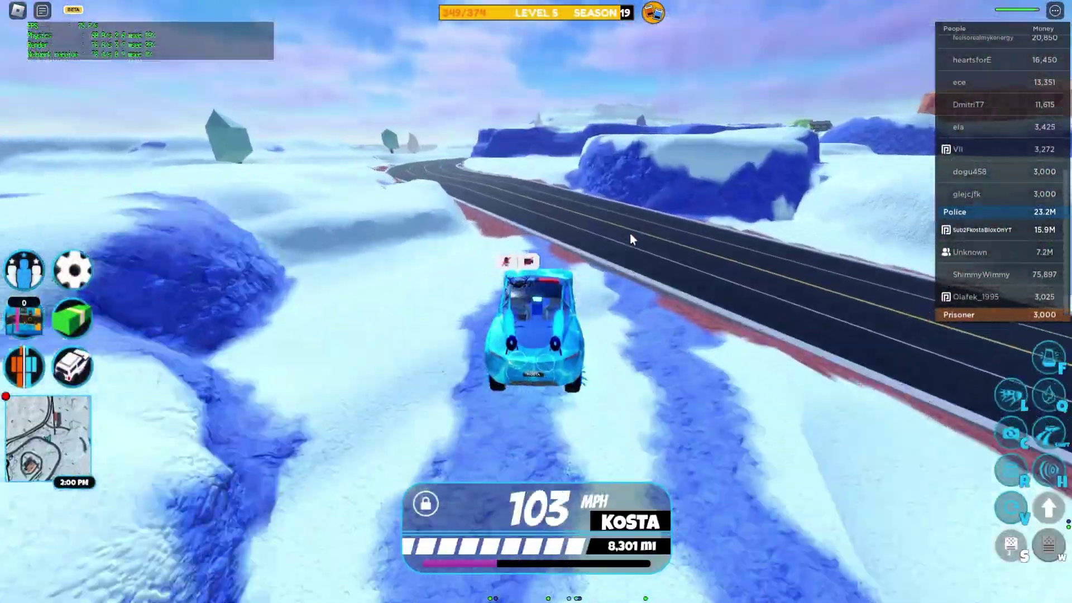
# Drive the blue car along the curving snowy road with the stats overlay hidden.
pyautogui.press('w')
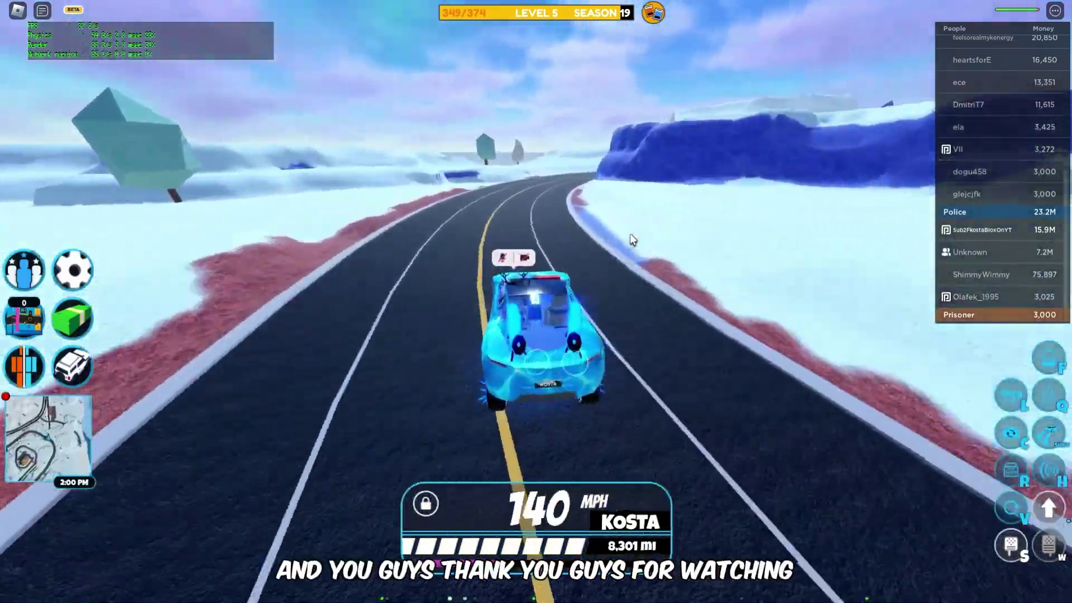
pyautogui.press('w')
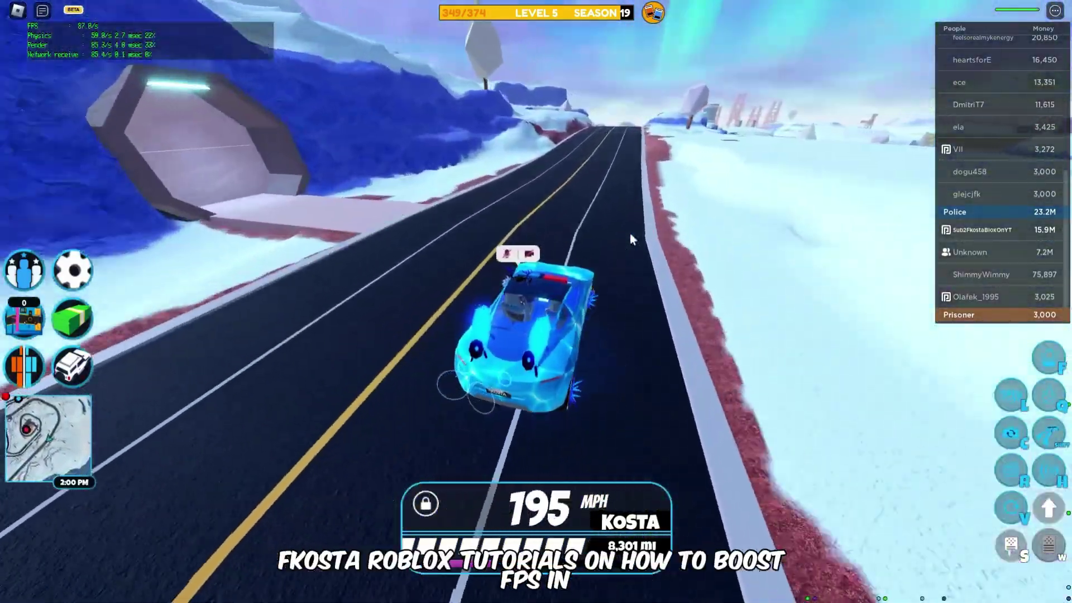
pyautogui.press('w')
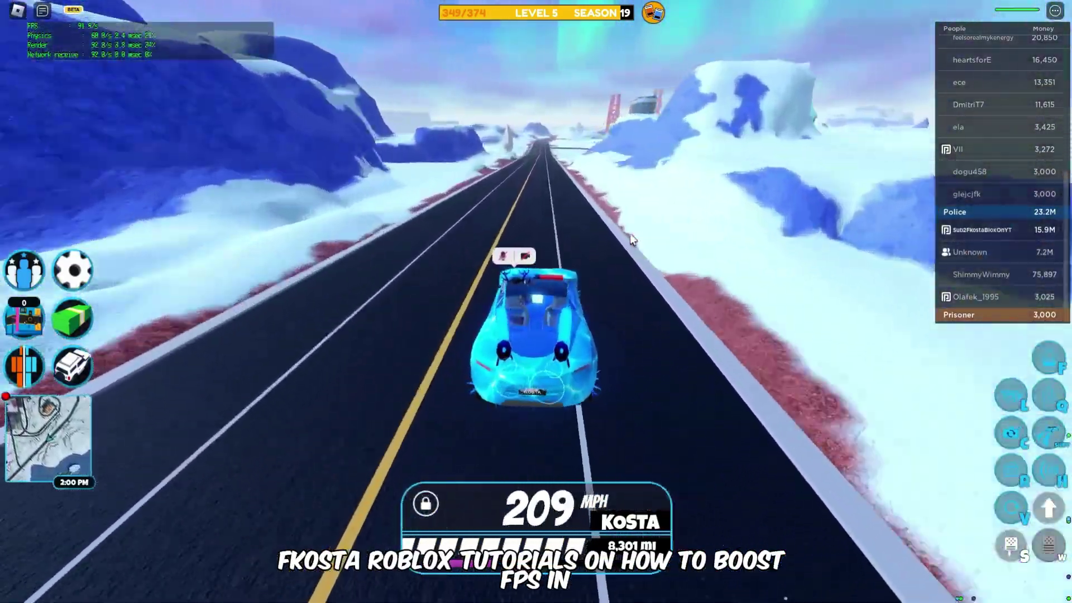
pyautogui.press('w')
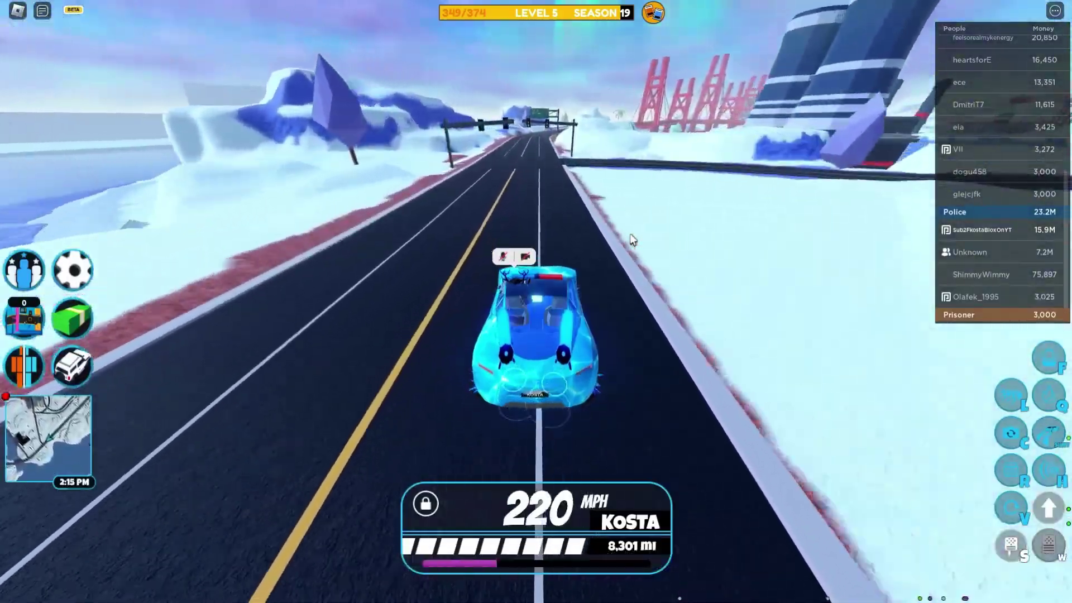
pyautogui.press('a')
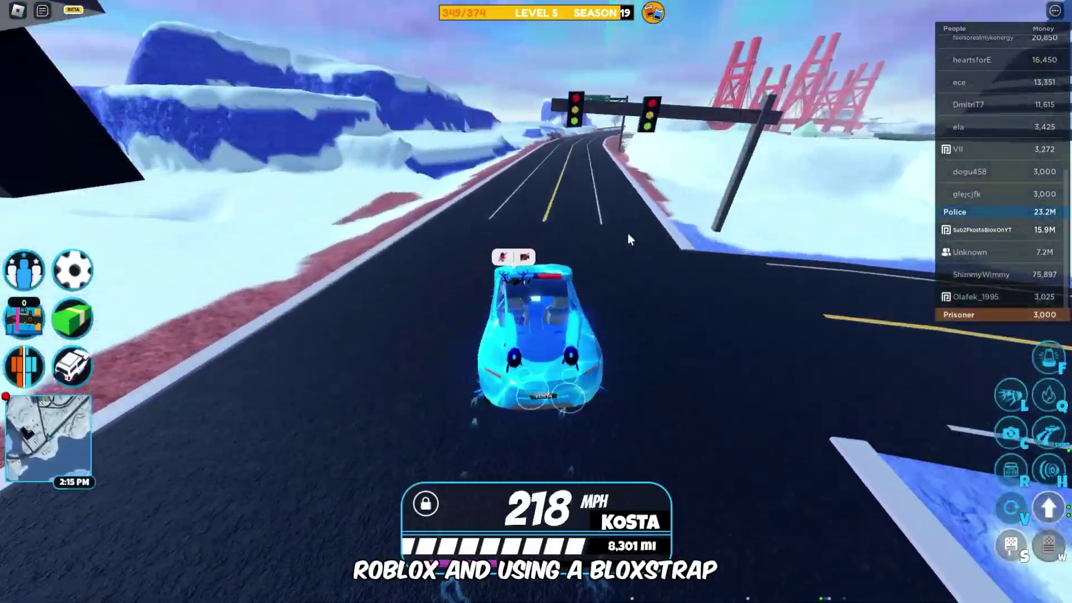
pyautogui.press('d')
# Race toward the airport, over the railway and bridge, past the gas station.
pyautogui.press('w')
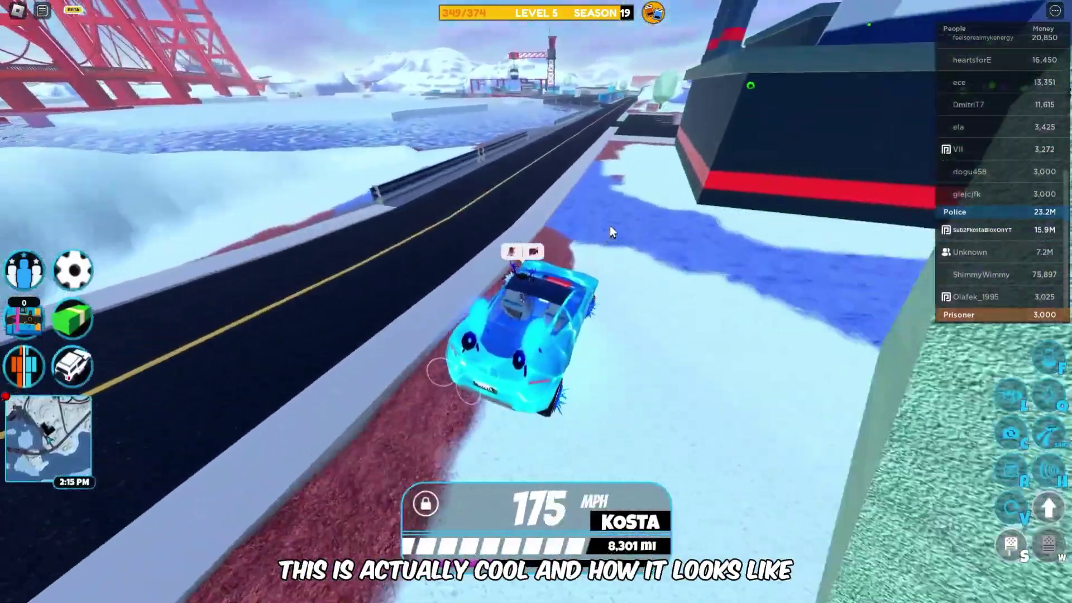
pyautogui.press('w')
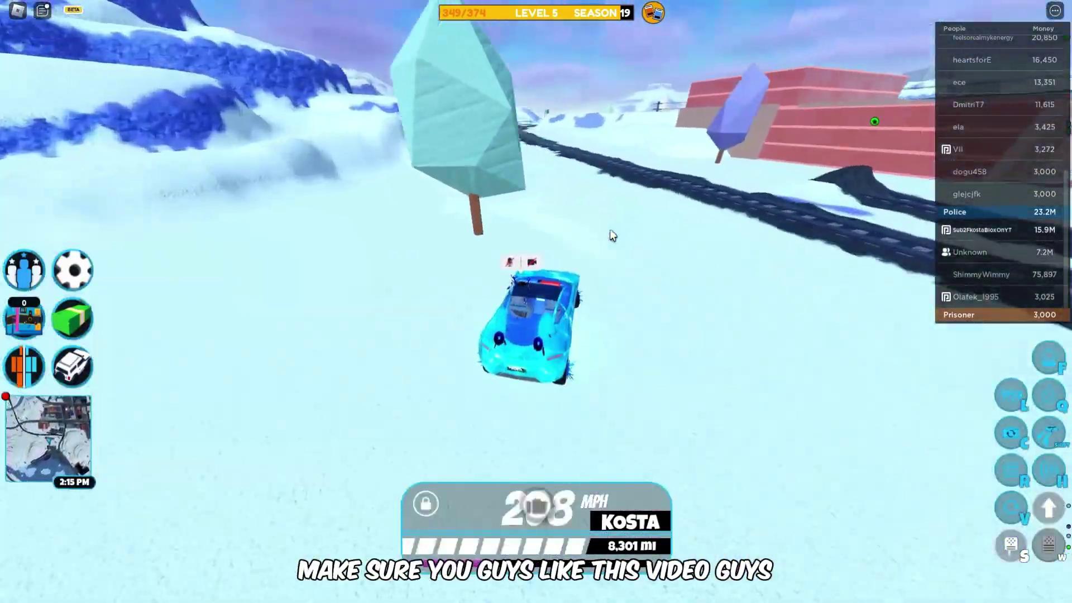
pyautogui.press('w')
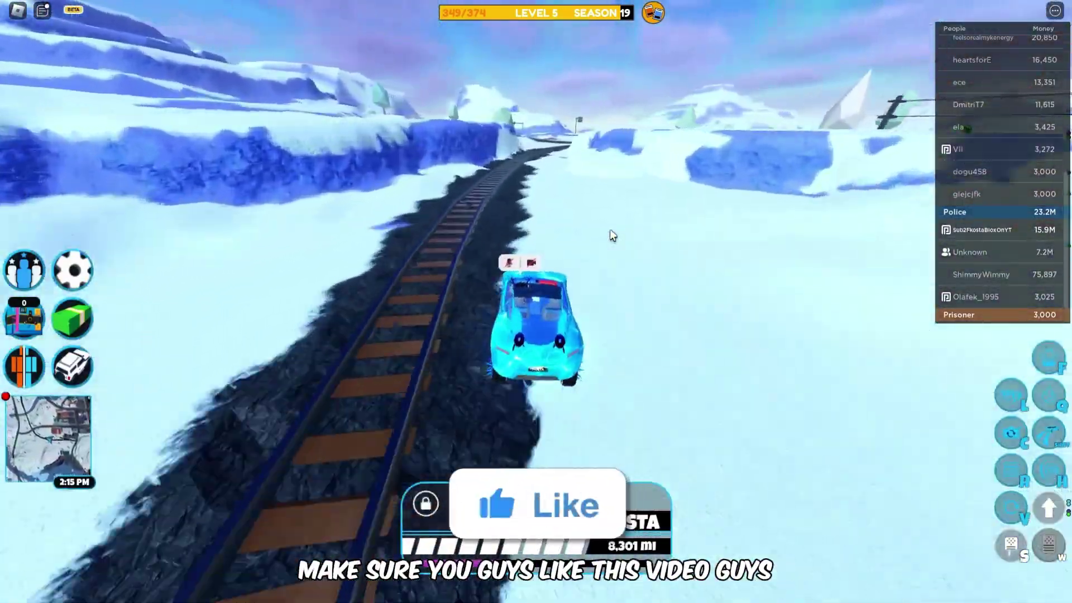
pyautogui.press('w')
pyautogui.press('w')
pyautogui.press('d')
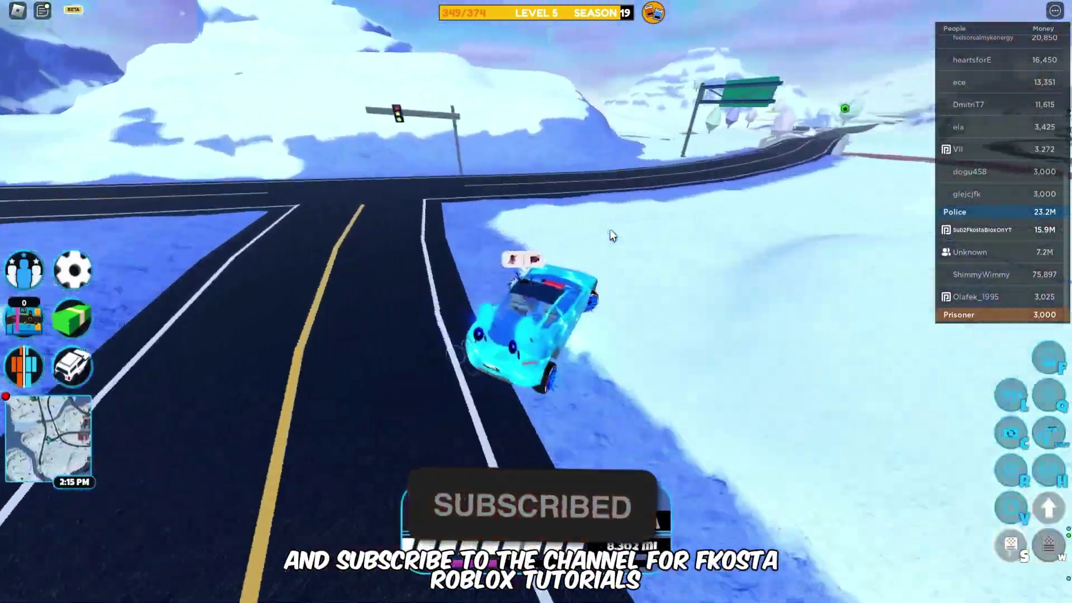
pyautogui.press('w')
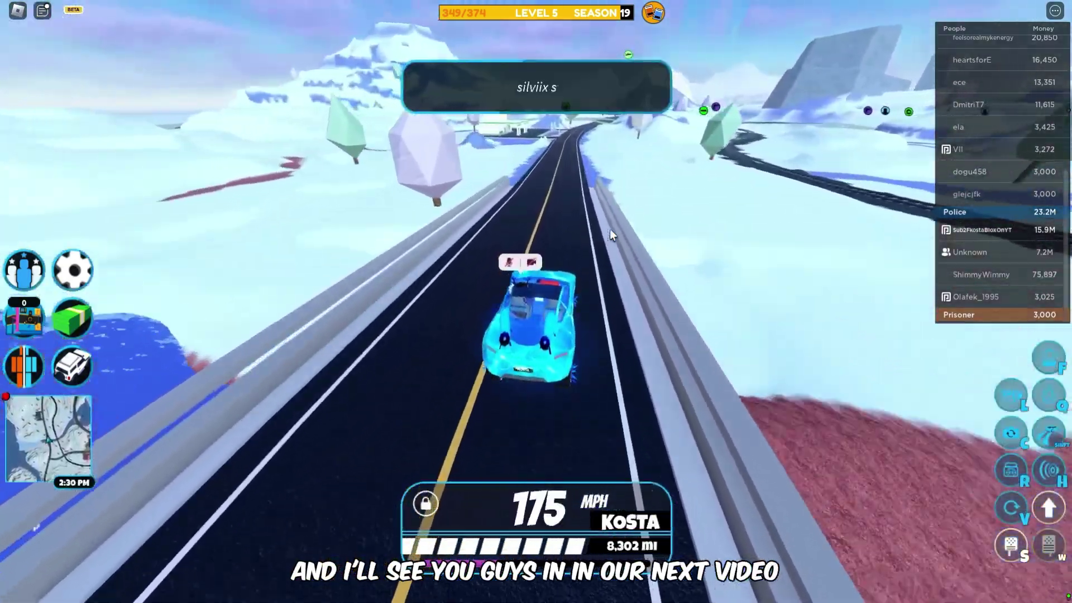
pyautogui.press('w')
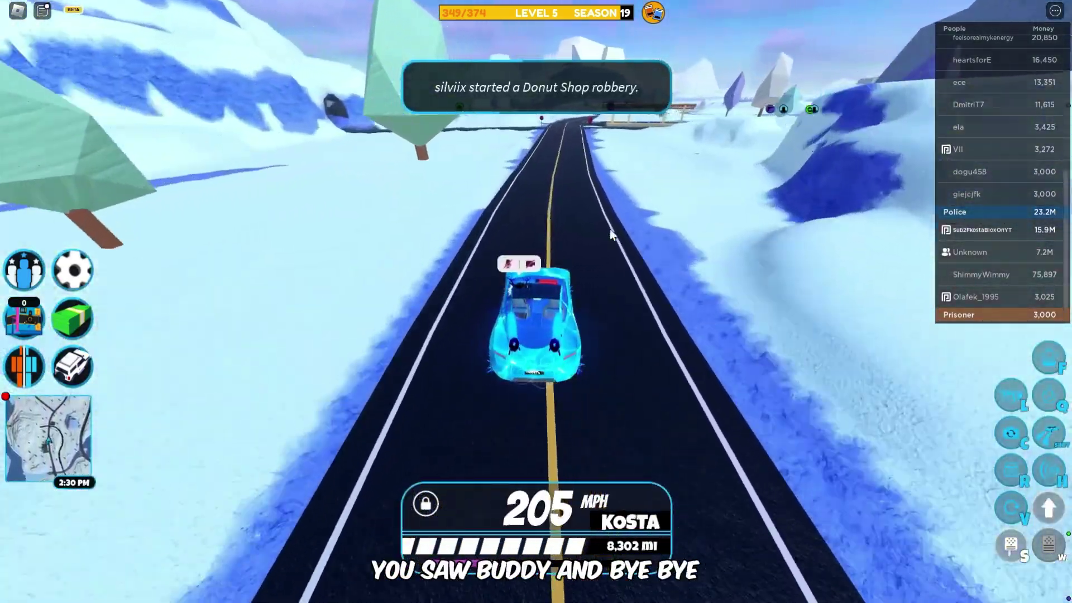